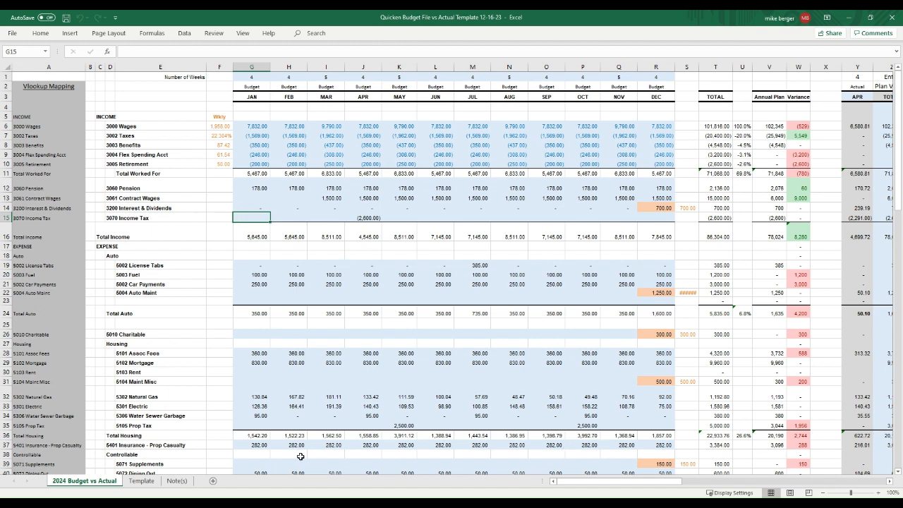
Step: Review the JAN–DEC month headers, their Budget labels and the weeks-per-month row
left_click(144, 99)
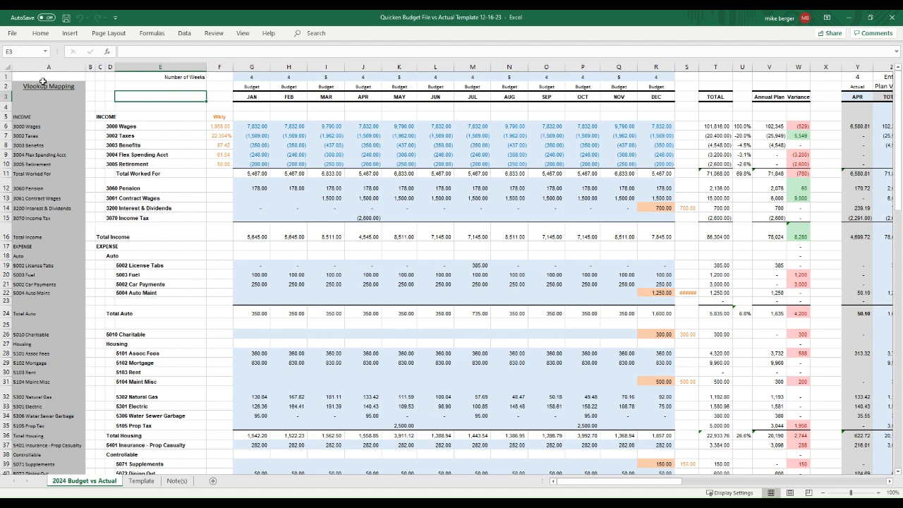
left_click_drag(255, 99, 650, 96)
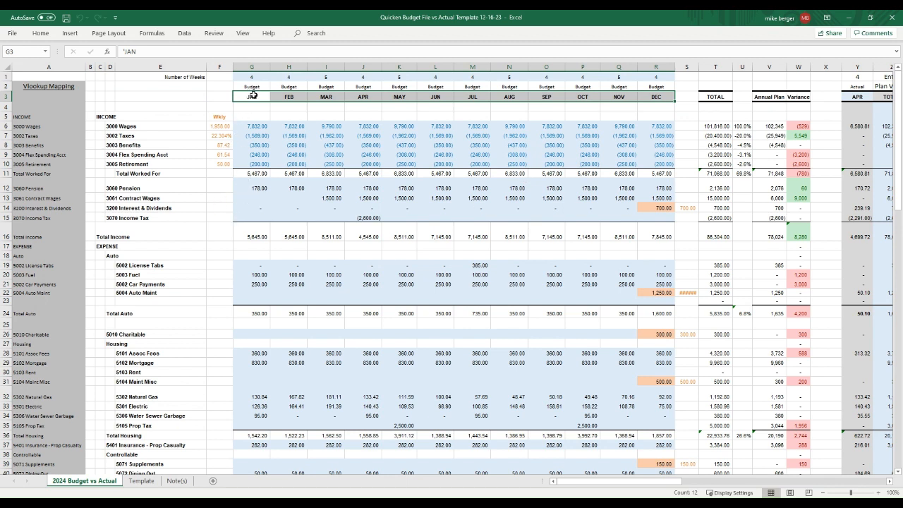
left_click_drag(252, 87, 653, 87)
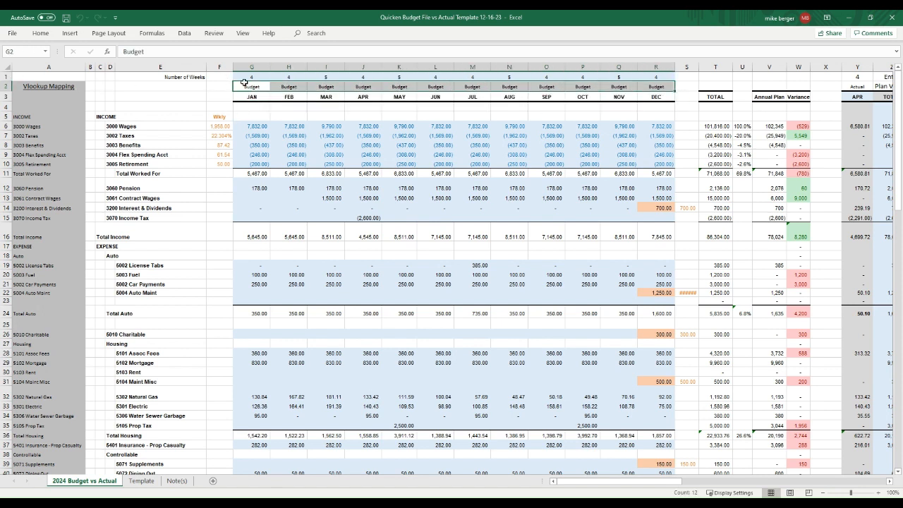
left_click_drag(250, 76, 656, 77)
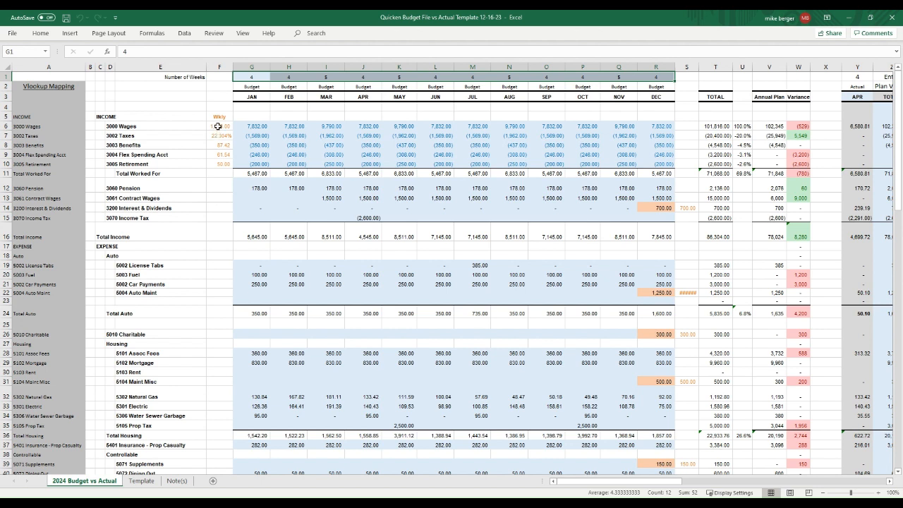
Step: Trace the JAN wages and taxes formulas in G6 and G7 to their referenced cells
left_click(219, 126)
left_click(257, 125)
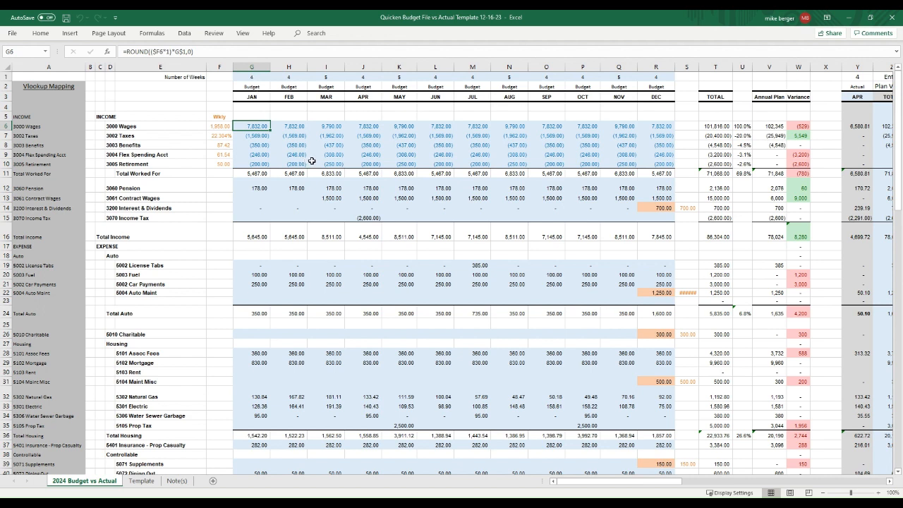
key("F2")
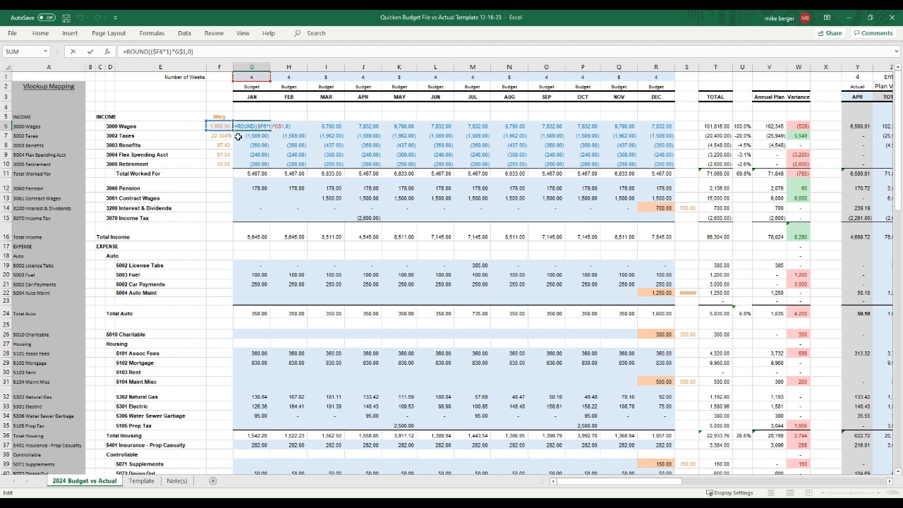
key("Escape")
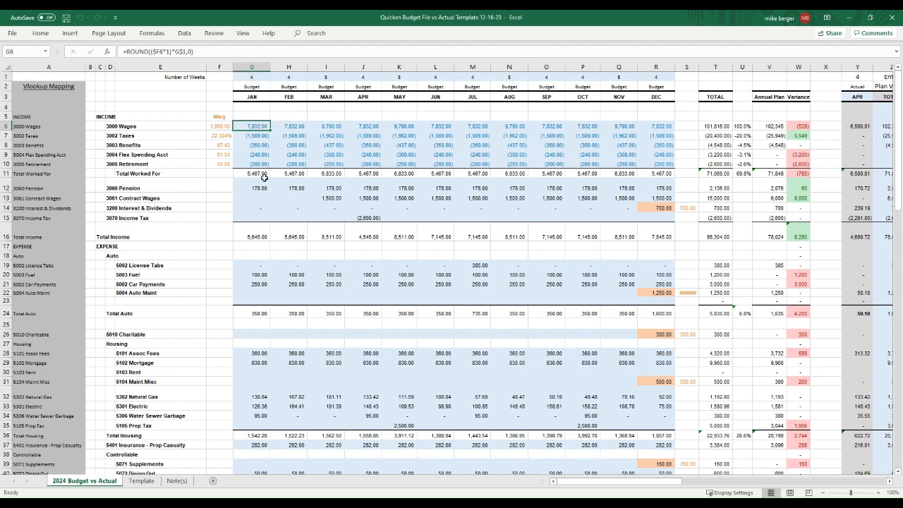
left_click(258, 135)
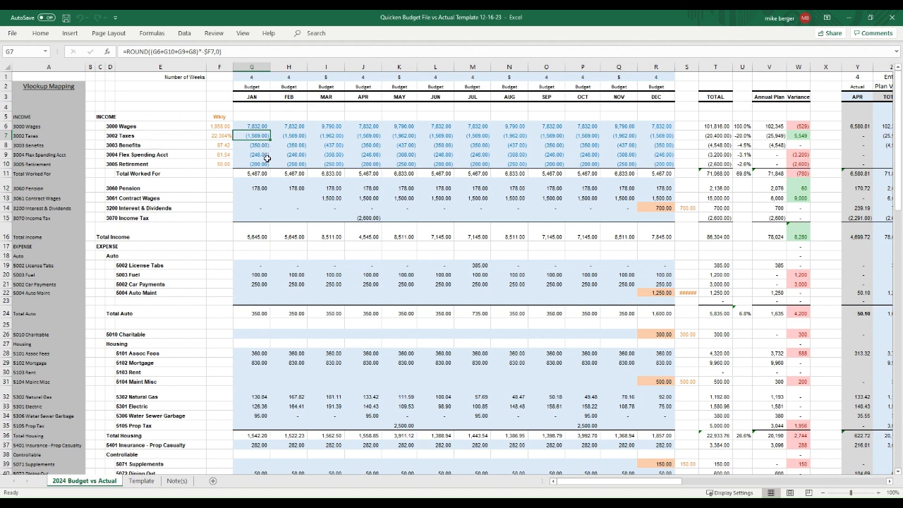
key("F2")
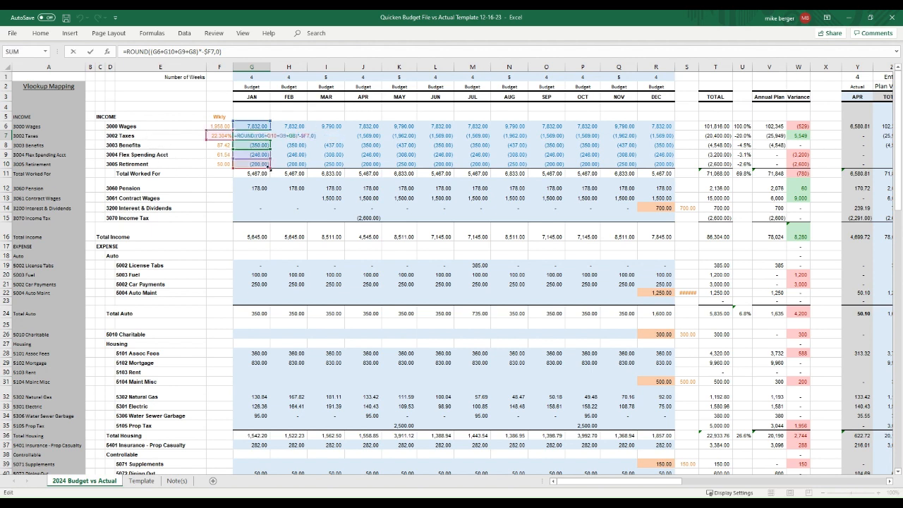
key("Escape")
Step: Check the JAN benefits formula against weekly benefits, flex spending, retirement, January weeks and the G11 total
left_click(252, 146)
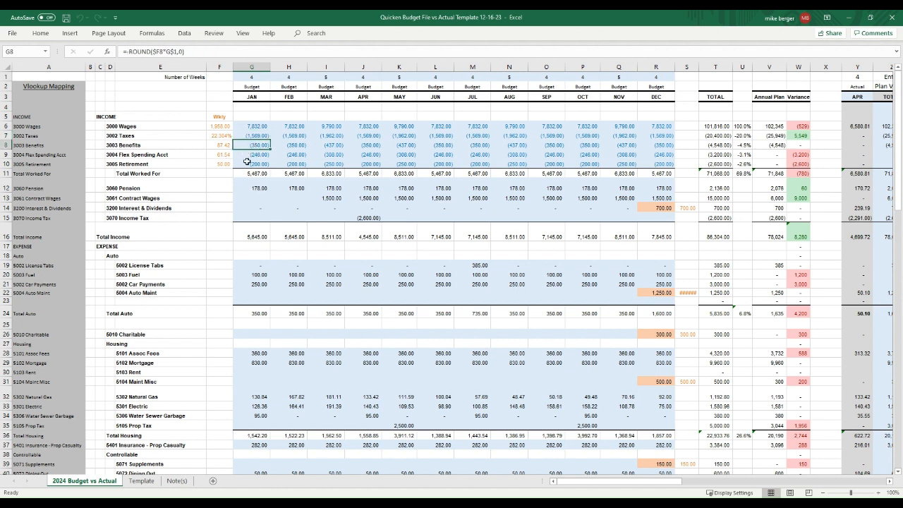
left_click(226, 146)
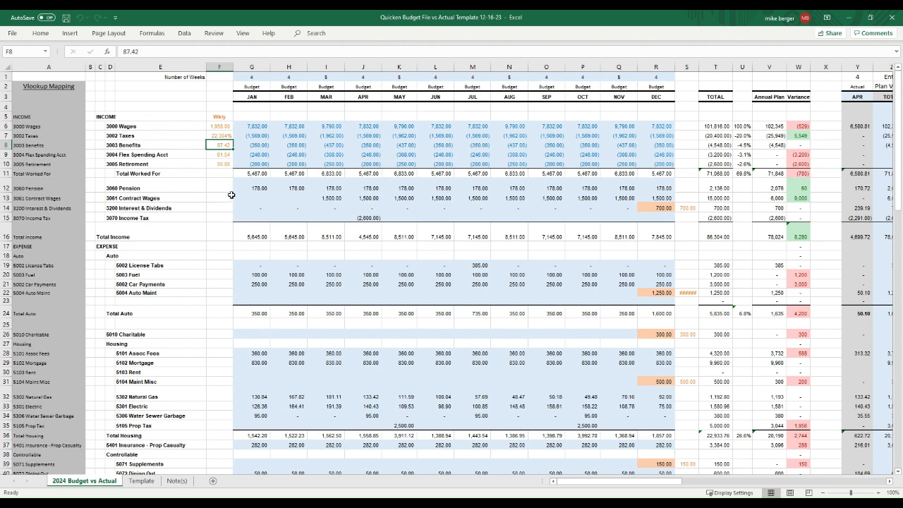
left_click(223, 155)
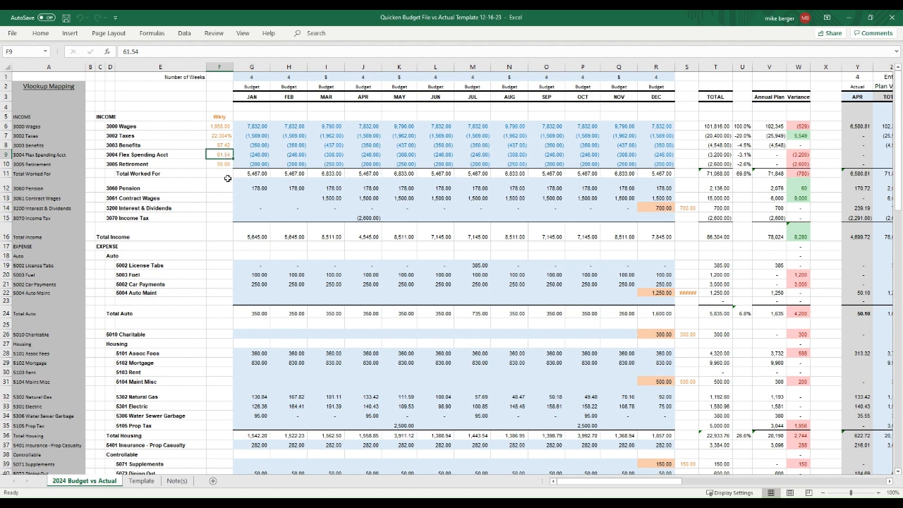
left_click(224, 163)
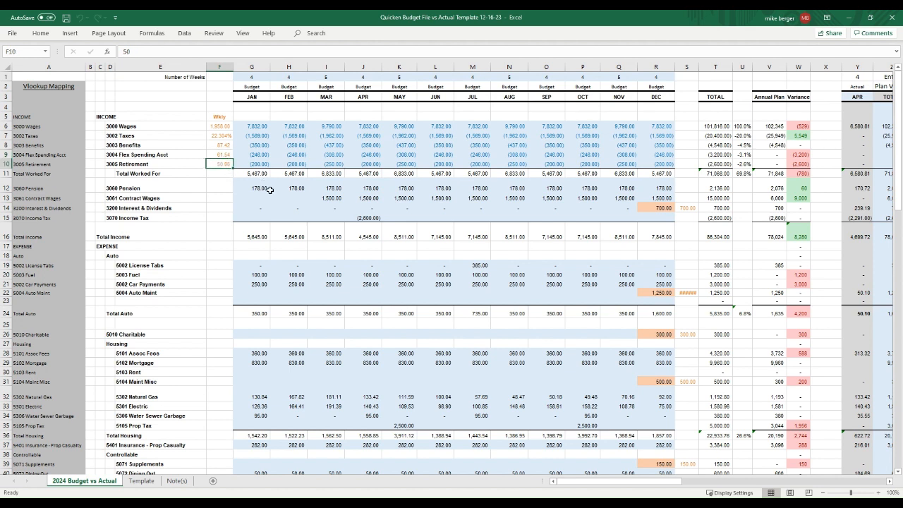
left_click(254, 76)
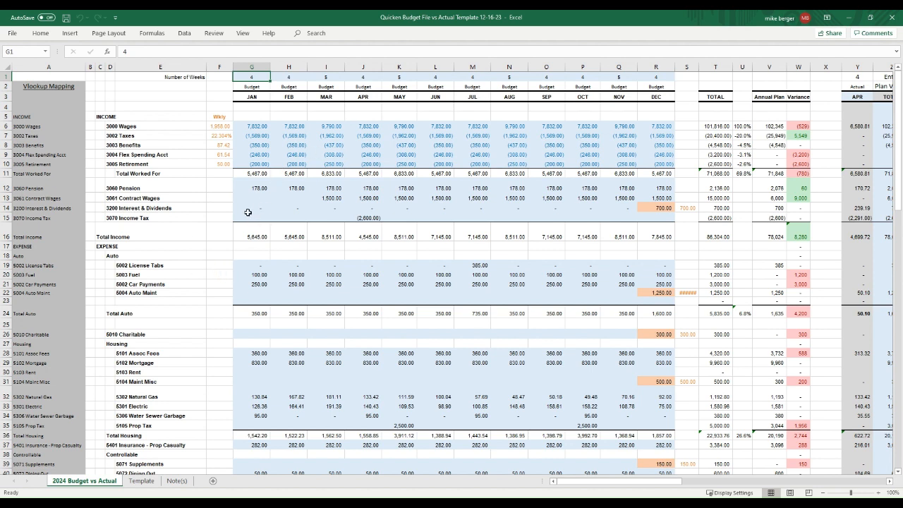
left_click(263, 176)
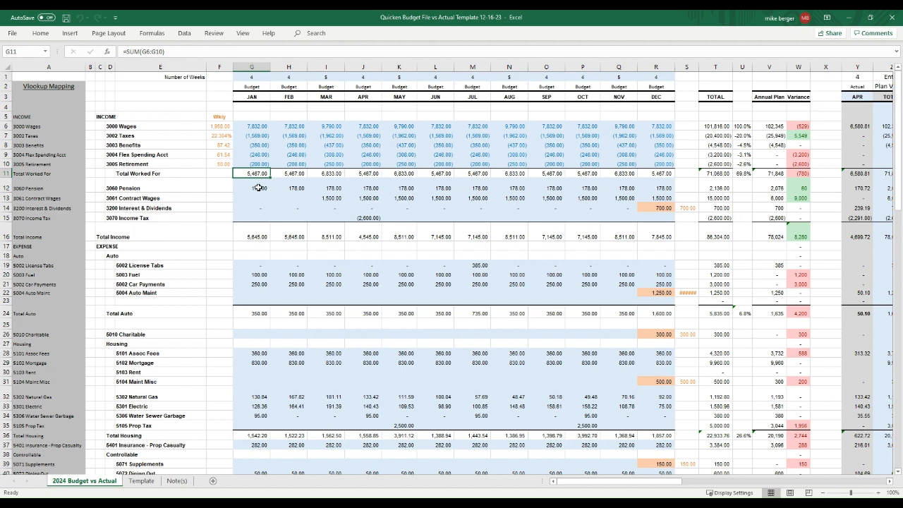
Step: Review the Pension, Contract Wages, Interest & Dividends and Income Tax lines and the JAN taxes formula
left_click_drag(15, 188, 108, 214)
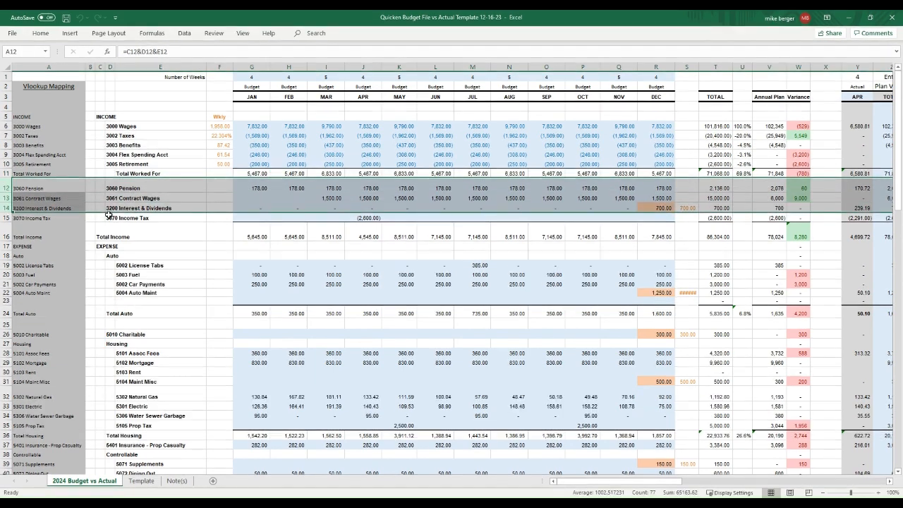
left_click(145, 188)
left_click(146, 198)
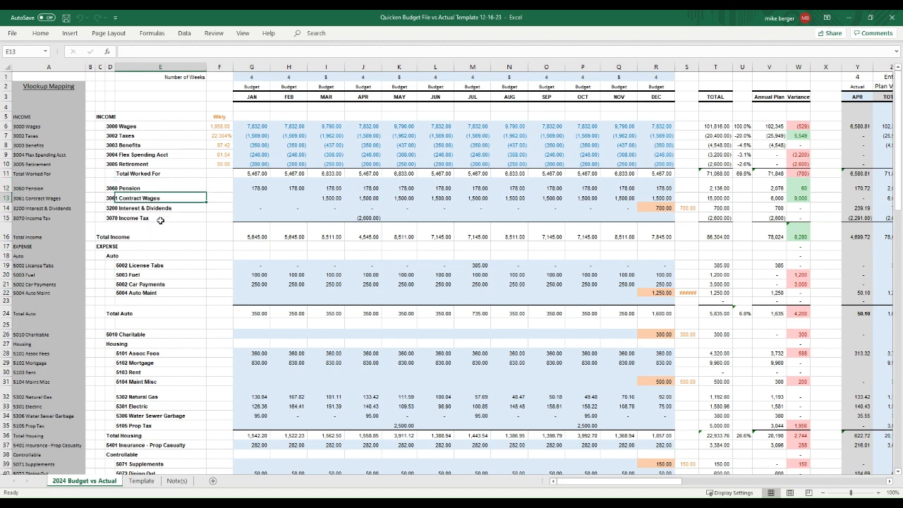
left_click(127, 209)
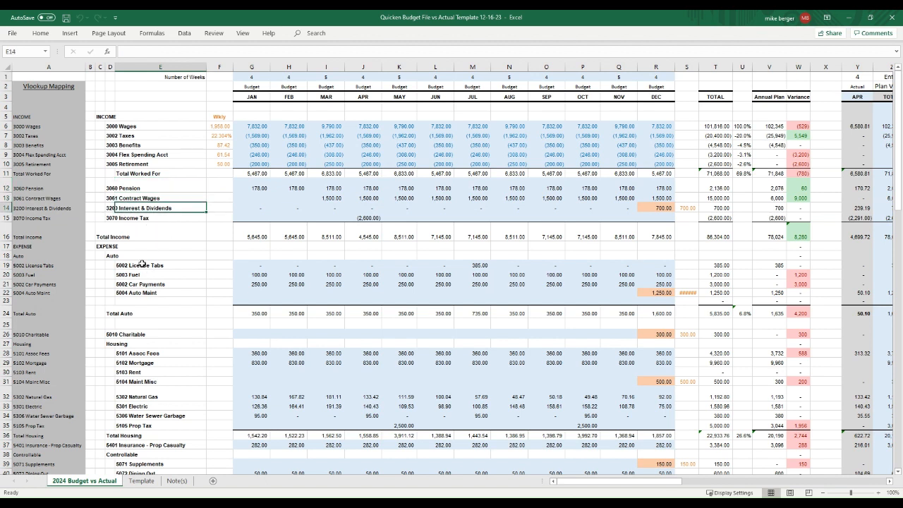
left_click(127, 219)
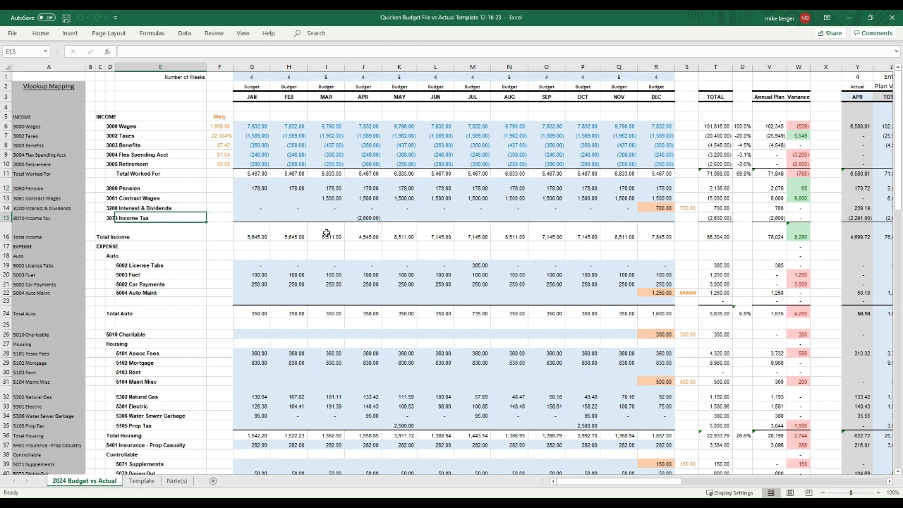
left_click(371, 219)
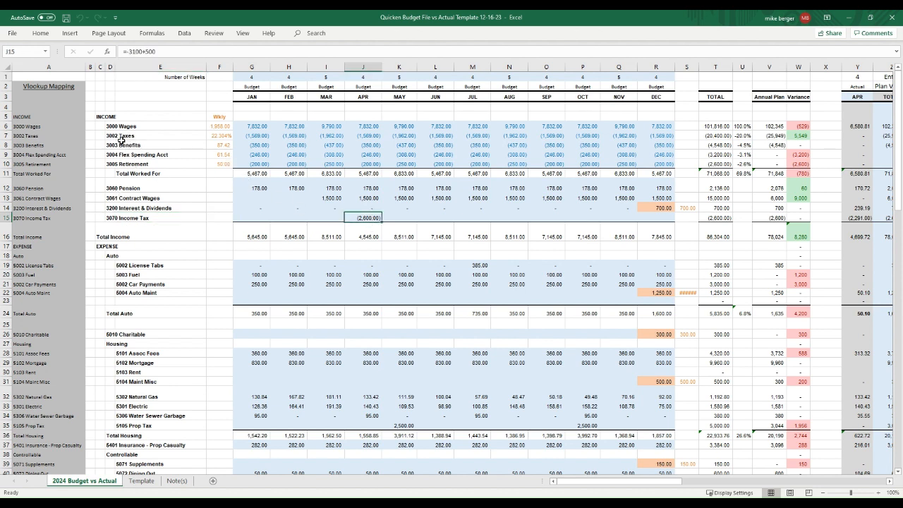
left_click(7, 136)
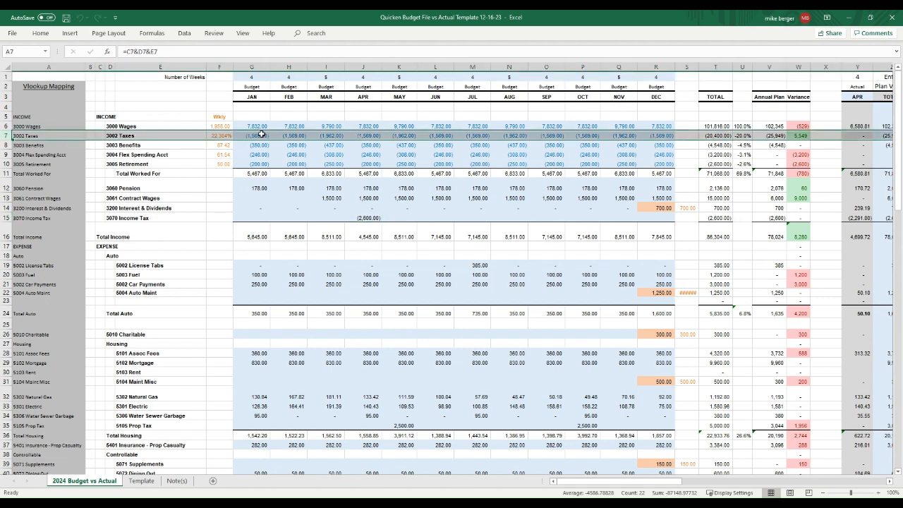
left_click(262, 135)
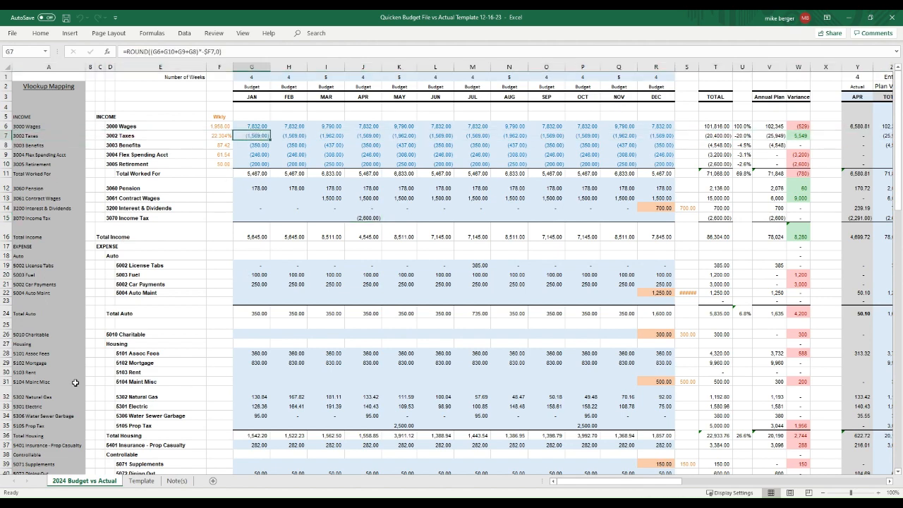
Step: Walk through expense categories from Auto and License Tabs to Insurance - Prop Casualty
left_click(6, 246)
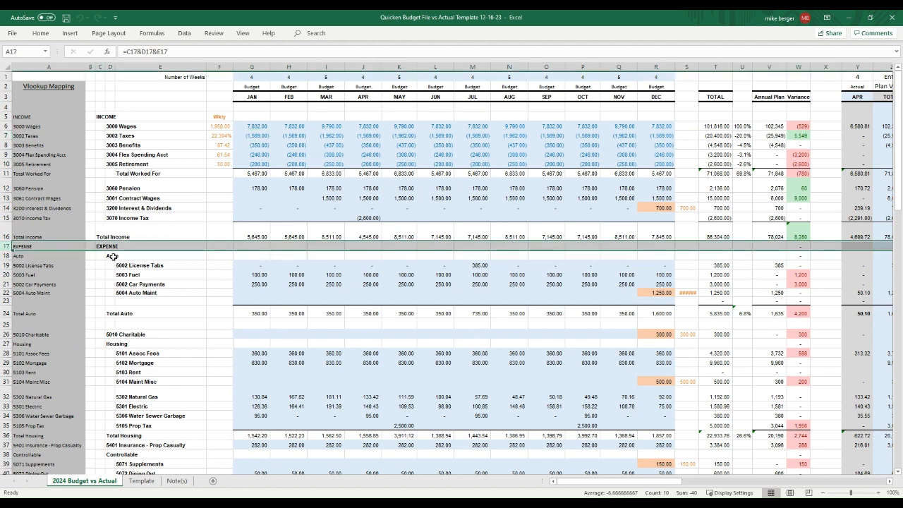
left_click_drag(113, 256, 141, 266)
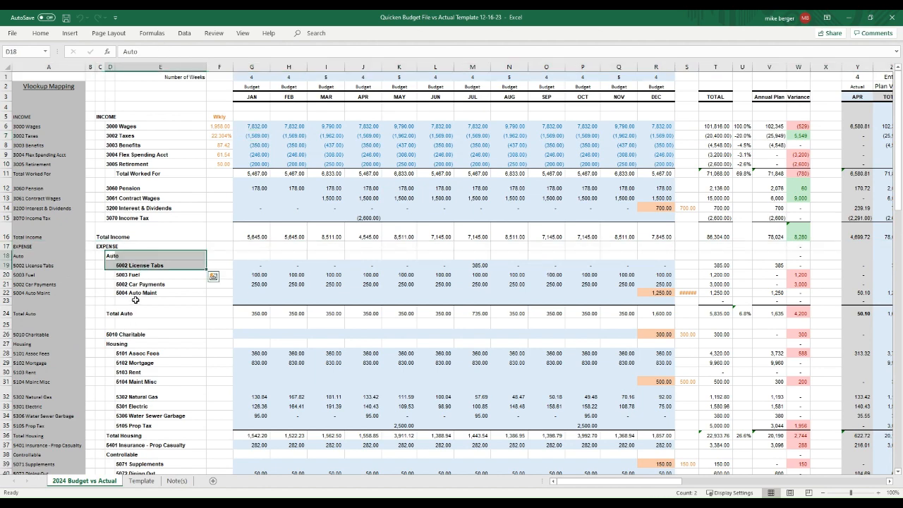
scroll(143, 331, "down", 2)
left_click(130, 275)
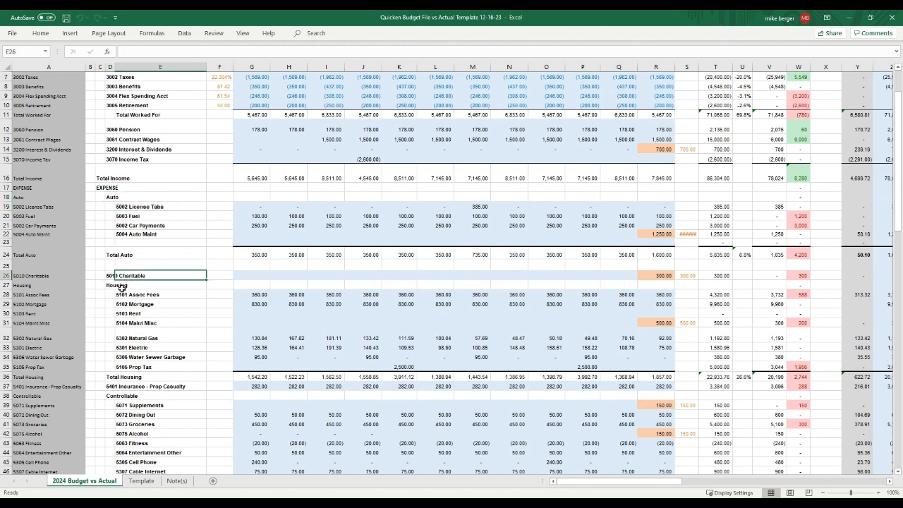
left_click(121, 287)
left_click(112, 387)
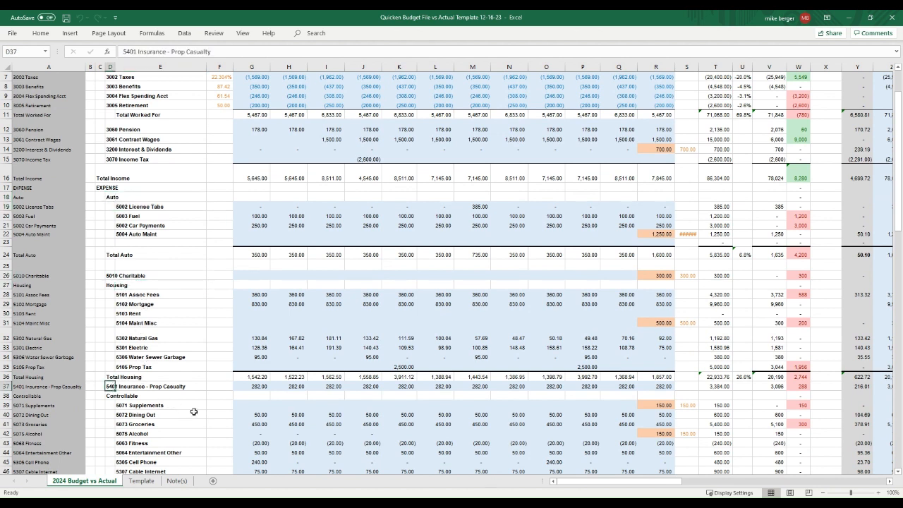
Step: Review Supplements through Misc Other, Total Base Living Expenses, Other Expense categories and Net Income
scroll(173, 397, "down", 3)
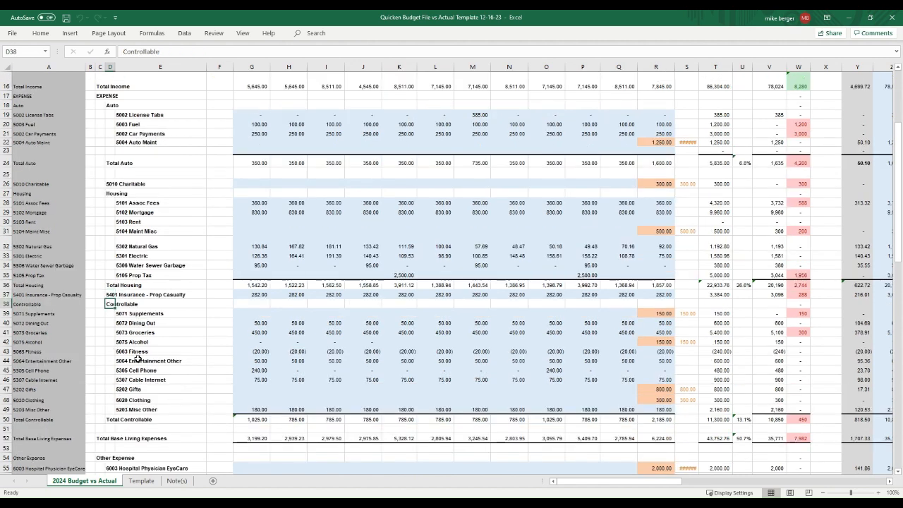
left_click(137, 314)
left_click_drag(138, 323, 138, 344)
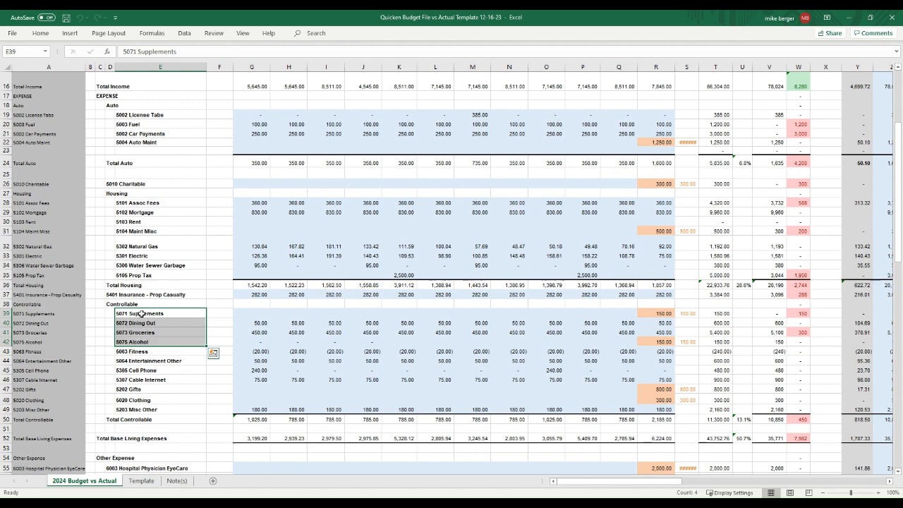
left_click(137, 409)
scroll(227, 401, "down", 5)
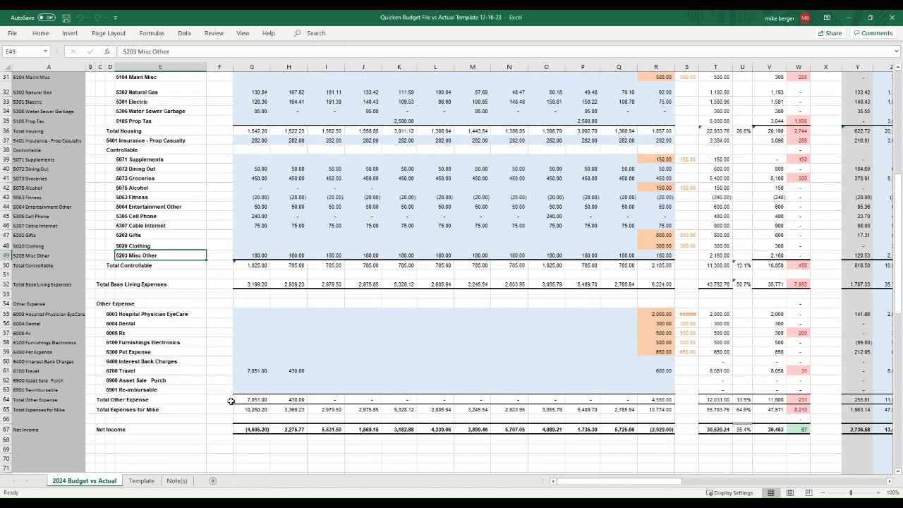
left_click(6, 283)
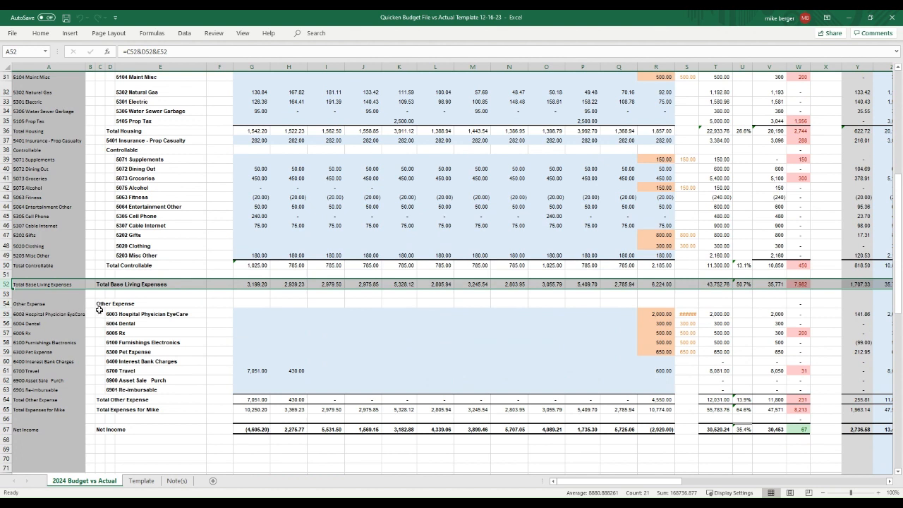
left_click_drag(123, 314, 126, 351)
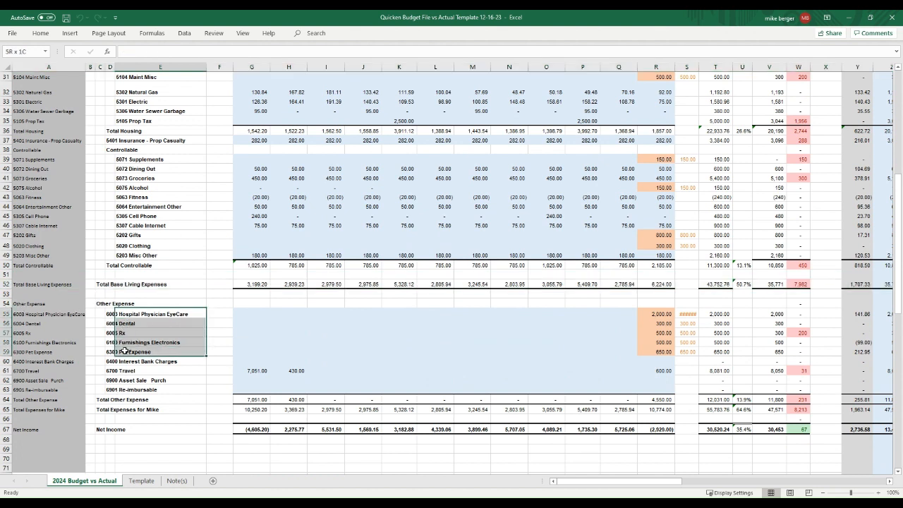
left_click_drag(110, 315, 133, 389)
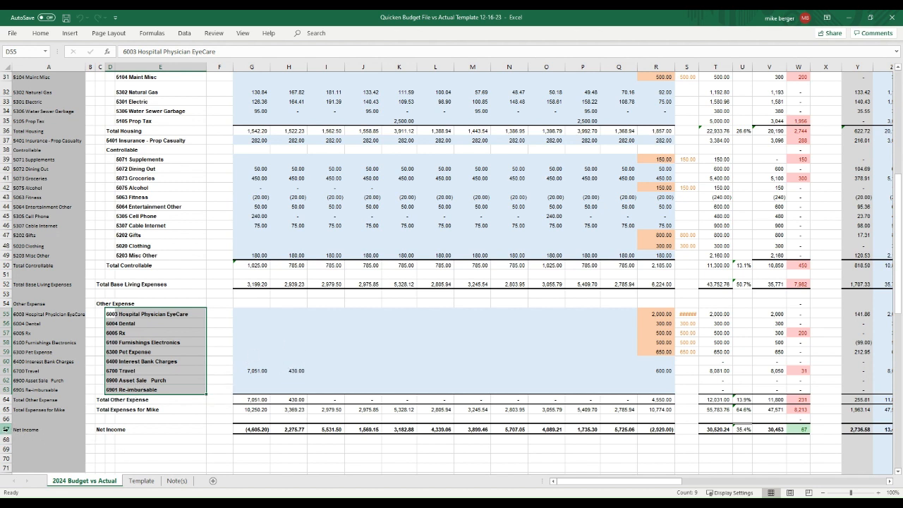
left_click(6, 429)
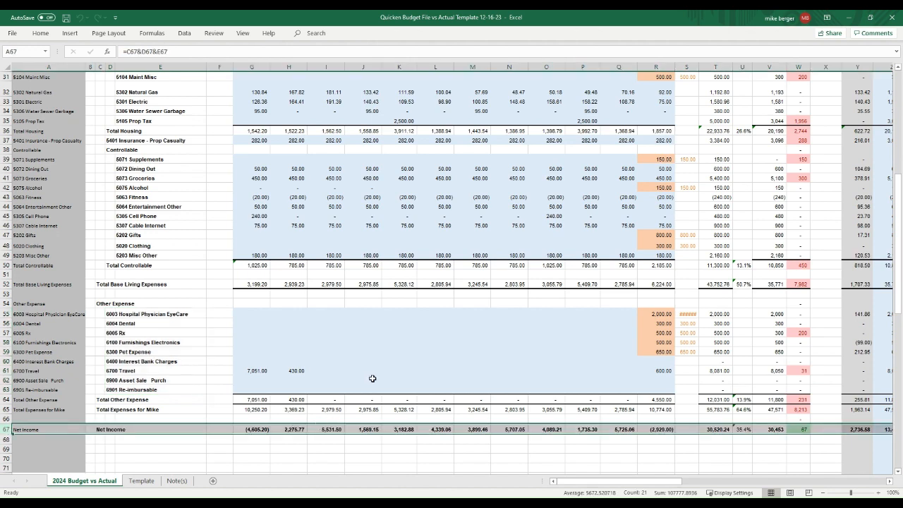
Step: Inspect the JAN–APR Fuel budgets and December Auto Maint's formula against its 1250 annual amount
scroll(388, 331, "up", 10)
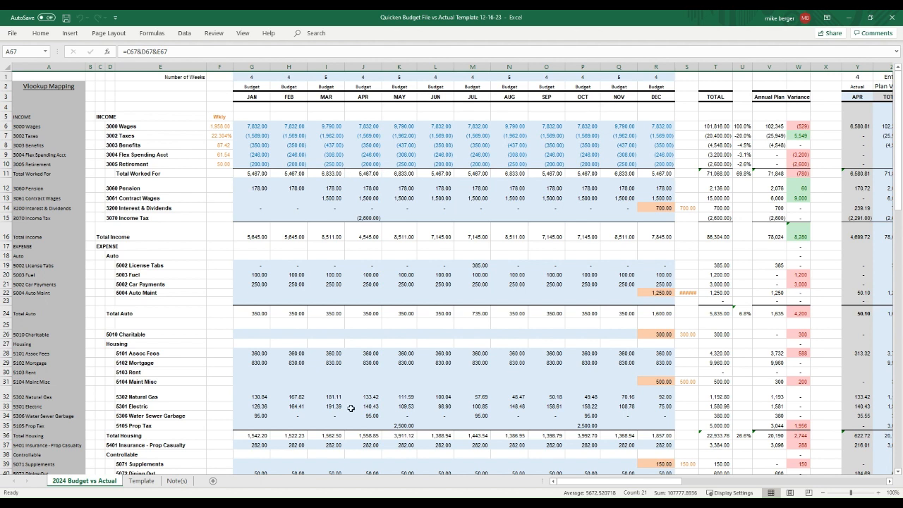
left_click(260, 275)
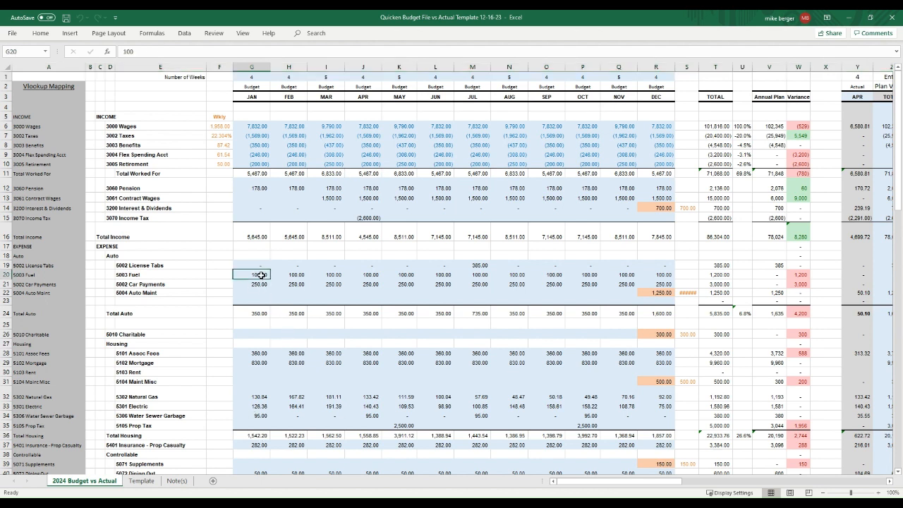
left_click(298, 275)
left_click(335, 275)
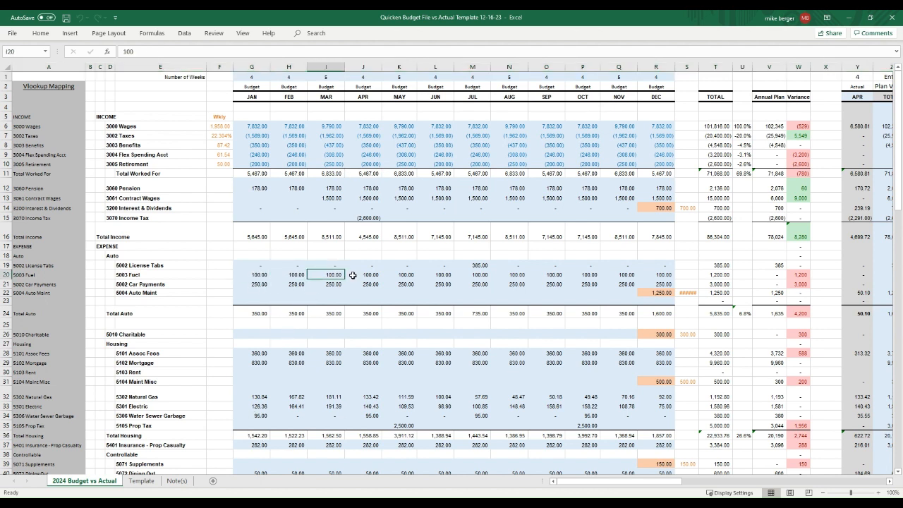
left_click(353, 275)
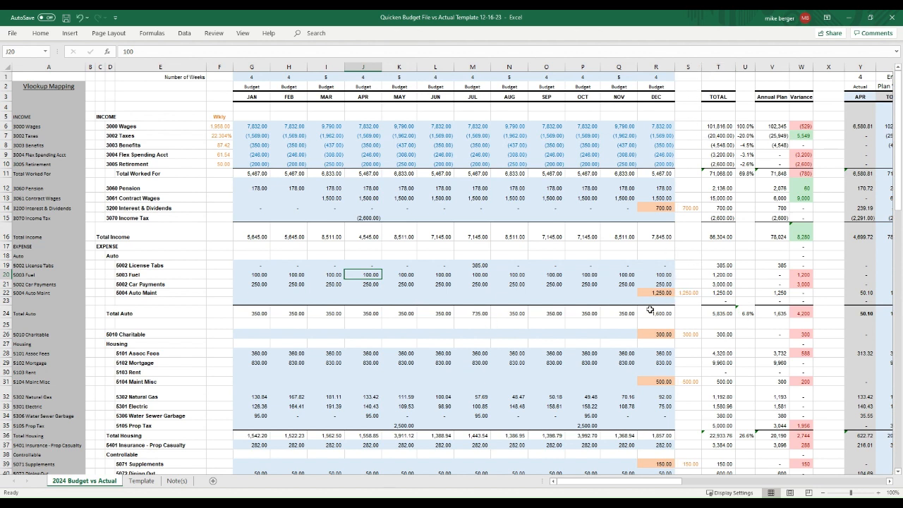
left_click_drag(657, 294, 684, 293)
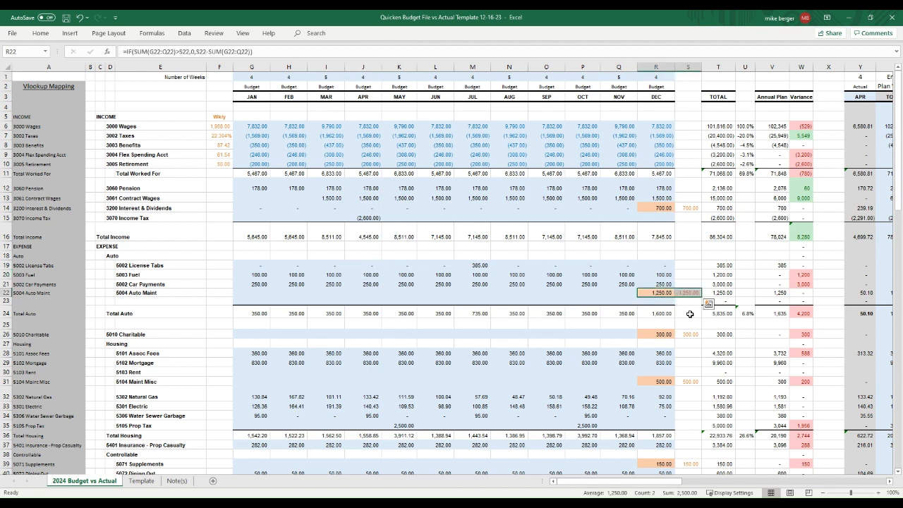
left_click(686, 293)
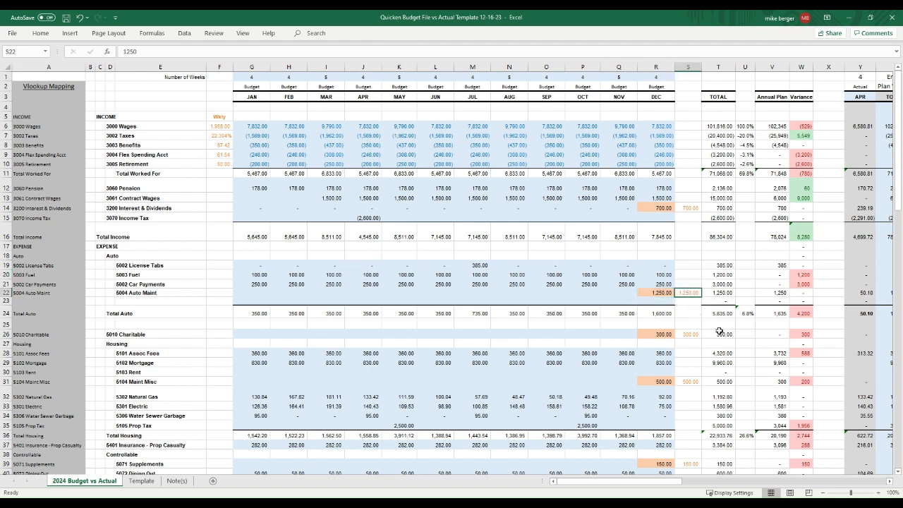
left_click(666, 292)
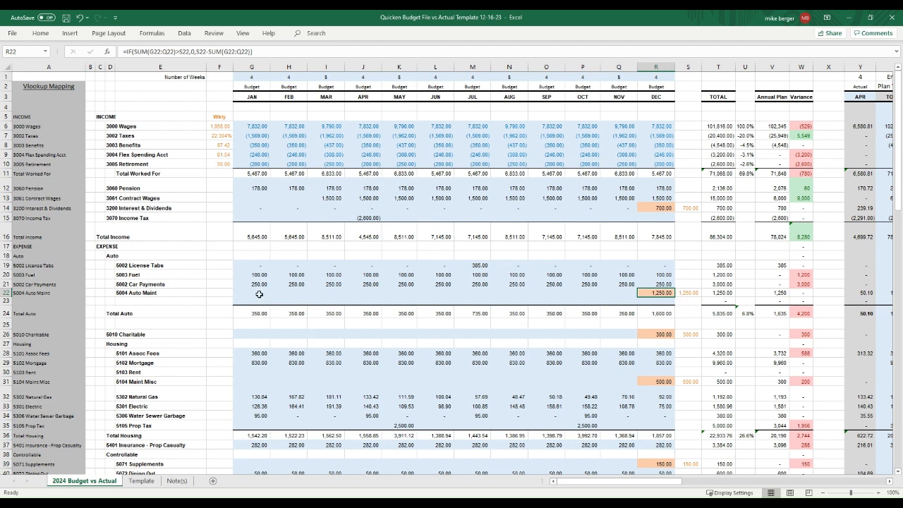
Step: Enter a test 1,000 in the JAN Auto Maint cell
left_click_drag(258, 295, 289, 293)
key("Left")
key("Right")
key("Right")
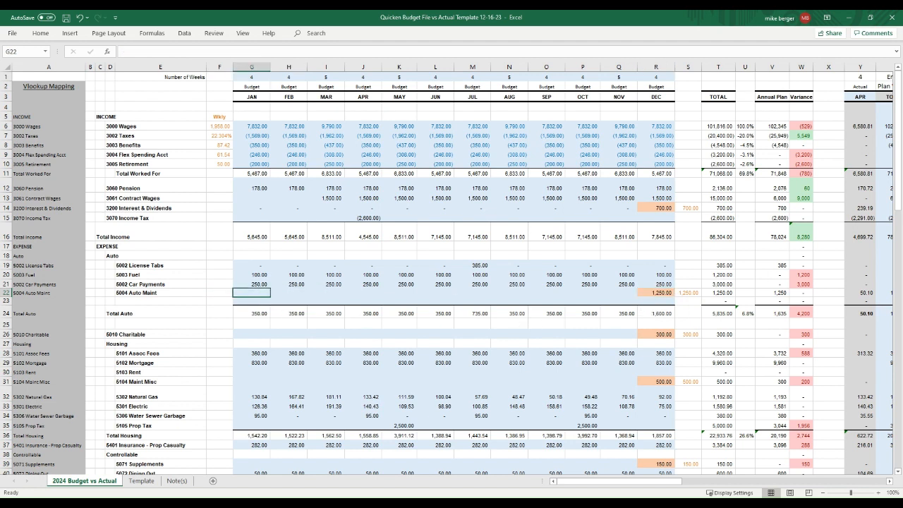
key("Left")
type("10")
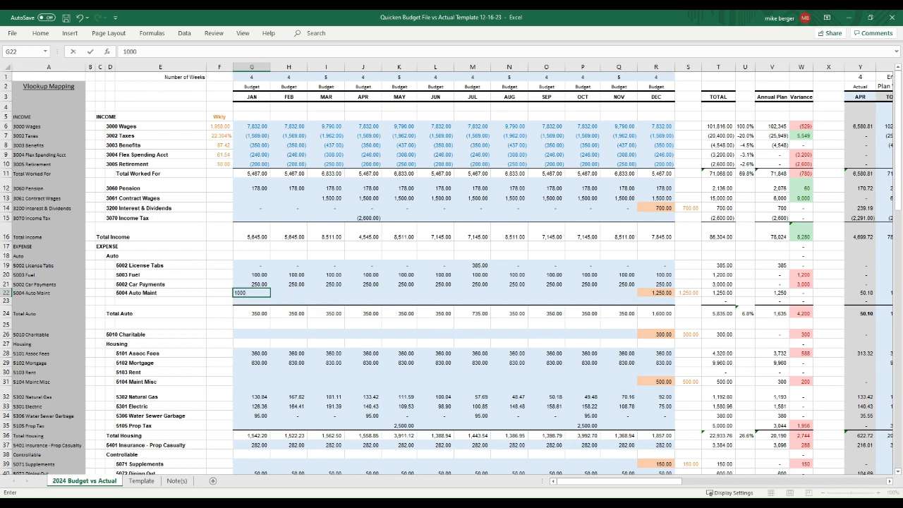
key("Return")
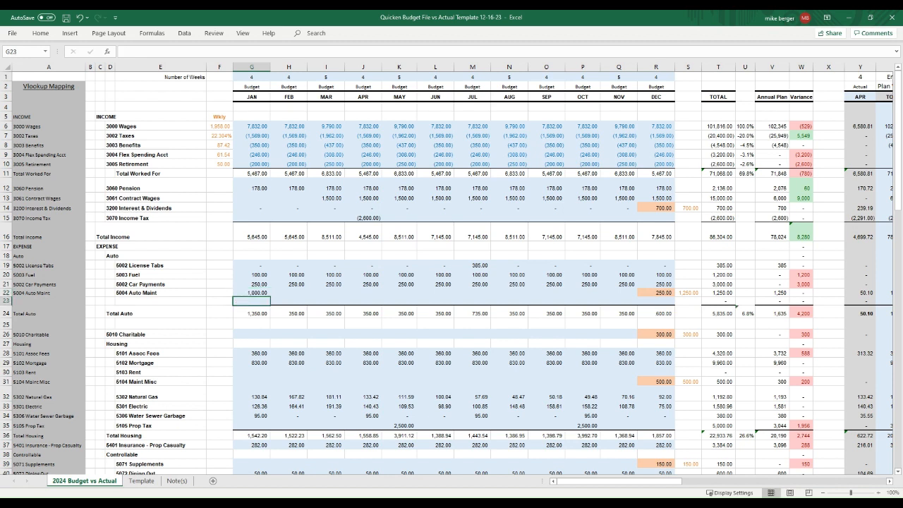
Step: Check how December Auto Maint responds, then clear the test JAN Auto Maint entry
left_click(667, 294)
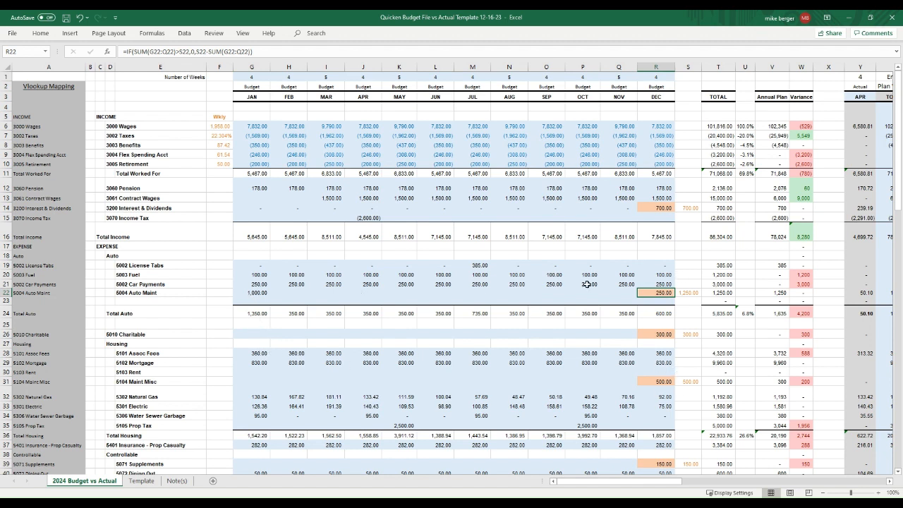
left_click(689, 292)
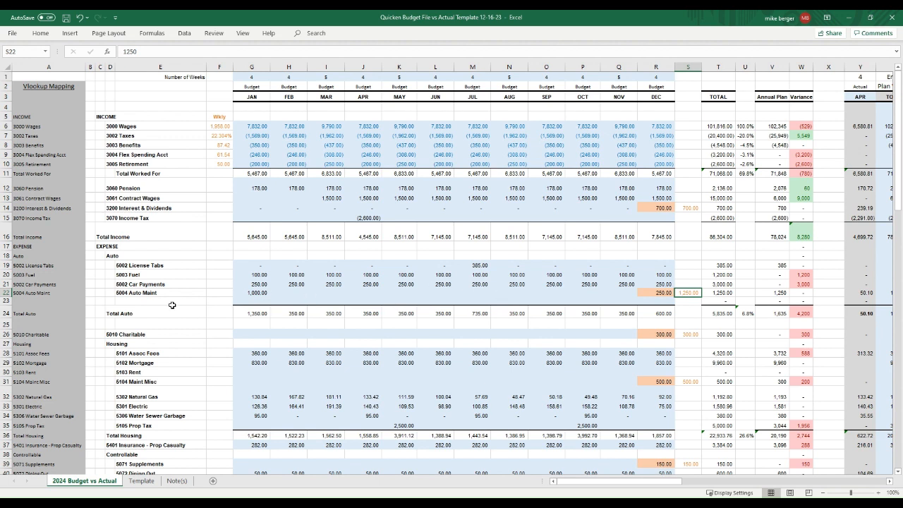
left_click(293, 292)
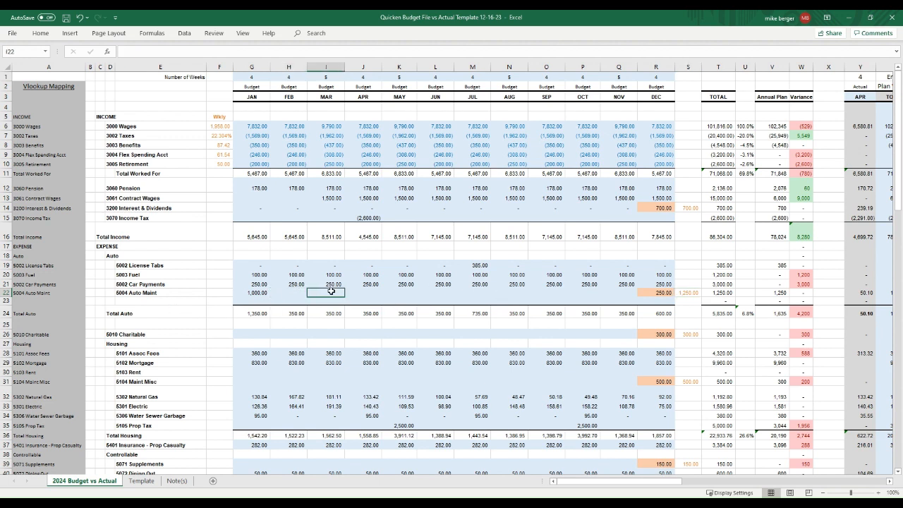
left_click(328, 291)
left_click(652, 294)
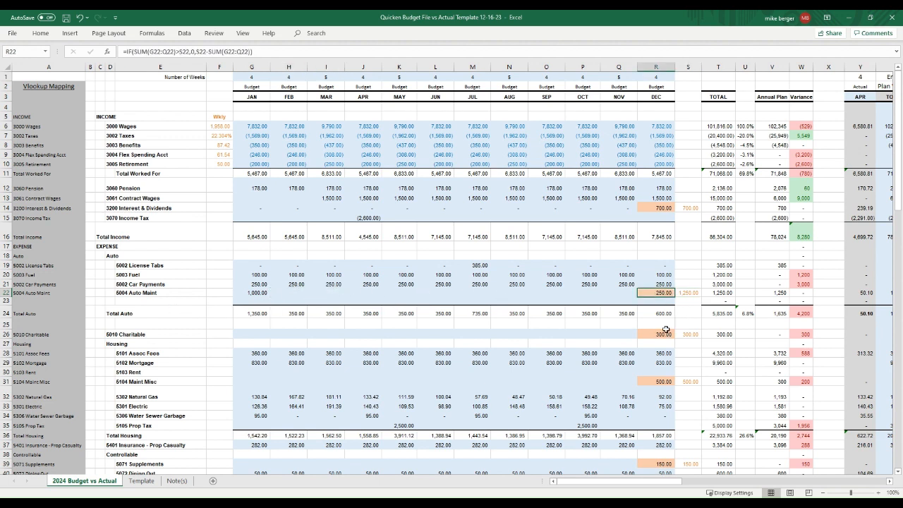
left_click(690, 293)
left_click(254, 295)
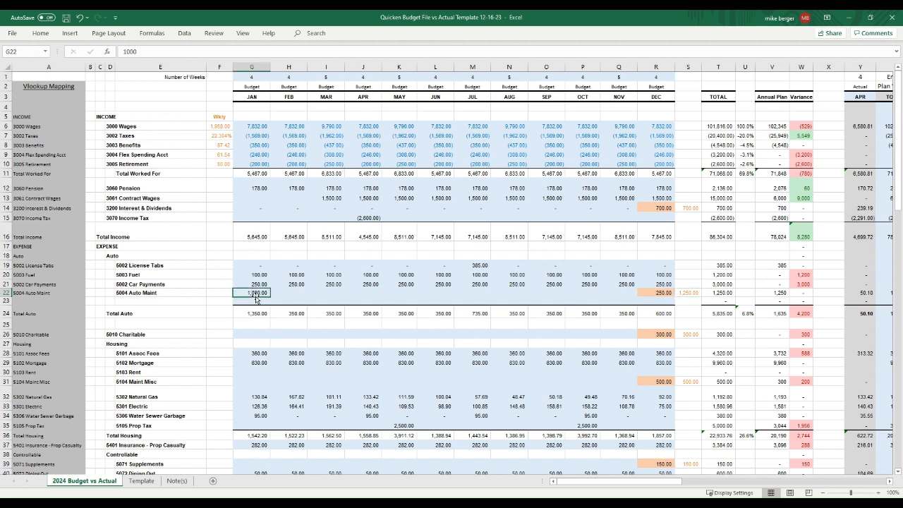
key("Delete")
Step: Copy the December Auto Maint formula and annual amount into Car Payments, entering 250 annually
left_click_drag(653, 292, 686, 292)
right_click(686, 293)
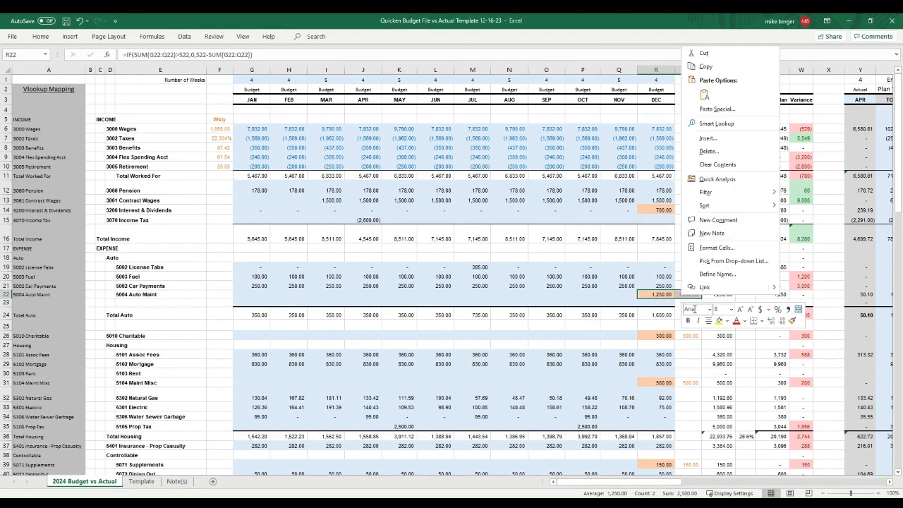
left_click(703, 66)
left_click(661, 285)
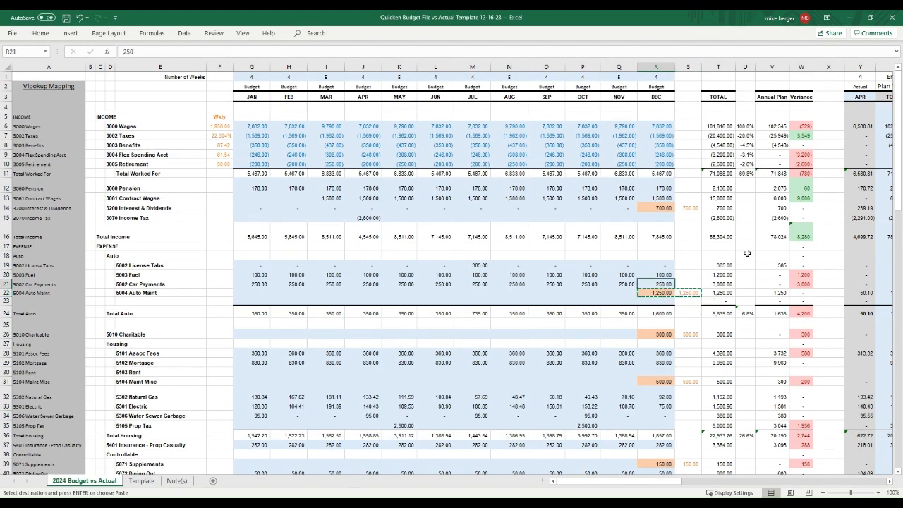
key("ctrl+v")
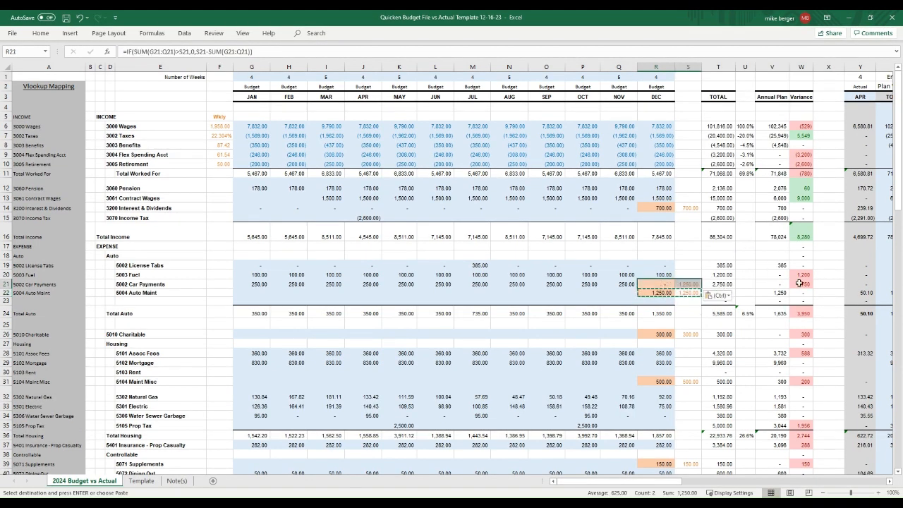
left_click(693, 283)
type("2")
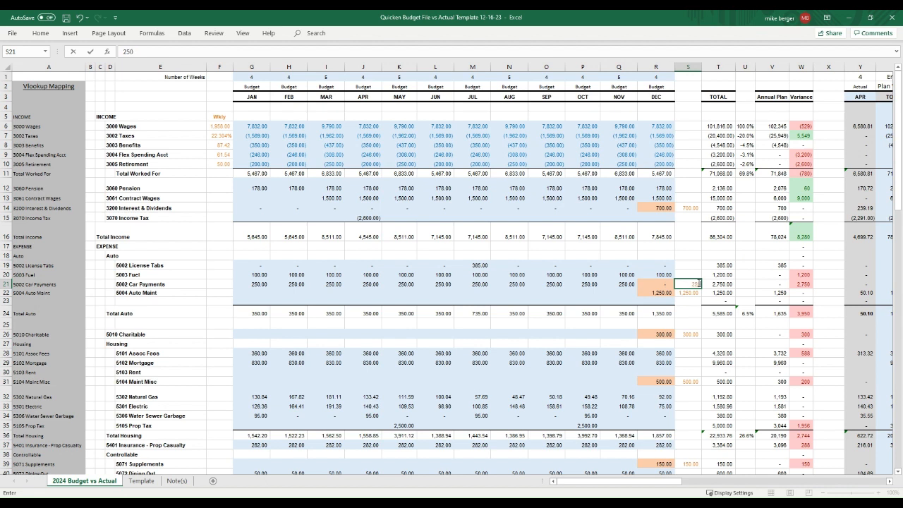
type("50")
key("Return")
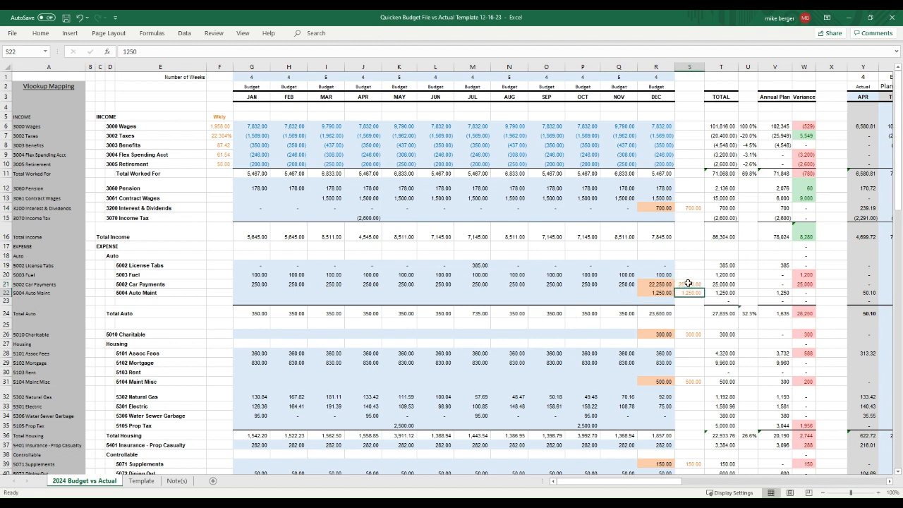
left_click(688, 283)
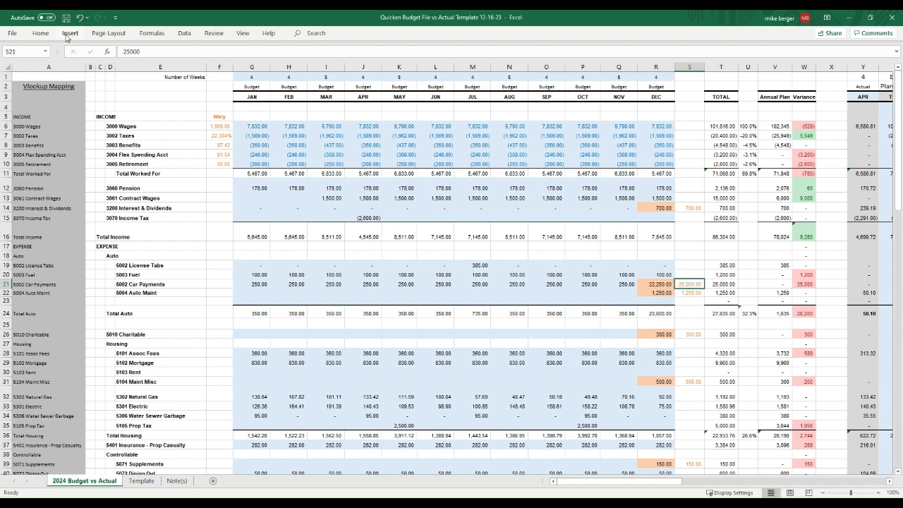
Step: Undo the Car Payments edits and the 1,000 JAN Auto Maint entry
left_click(80, 20)
left_click(80, 19)
left_click(80, 20)
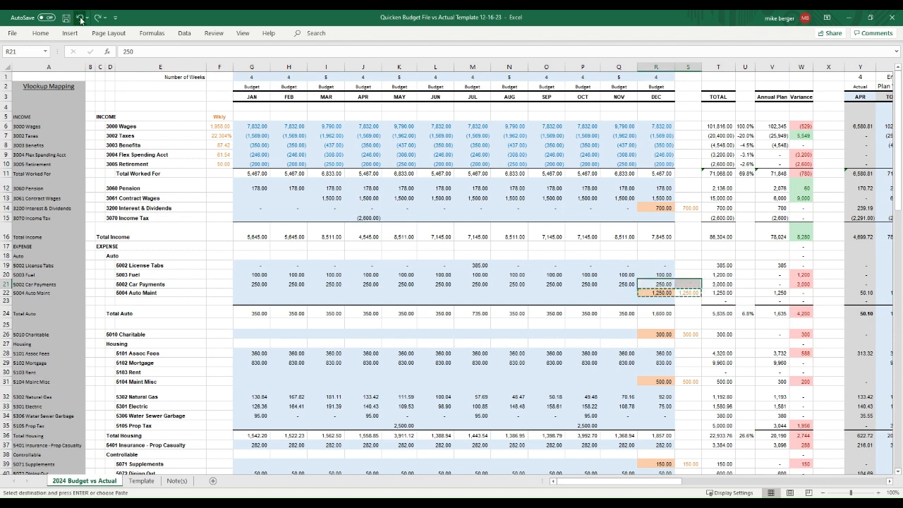
left_click(80, 19)
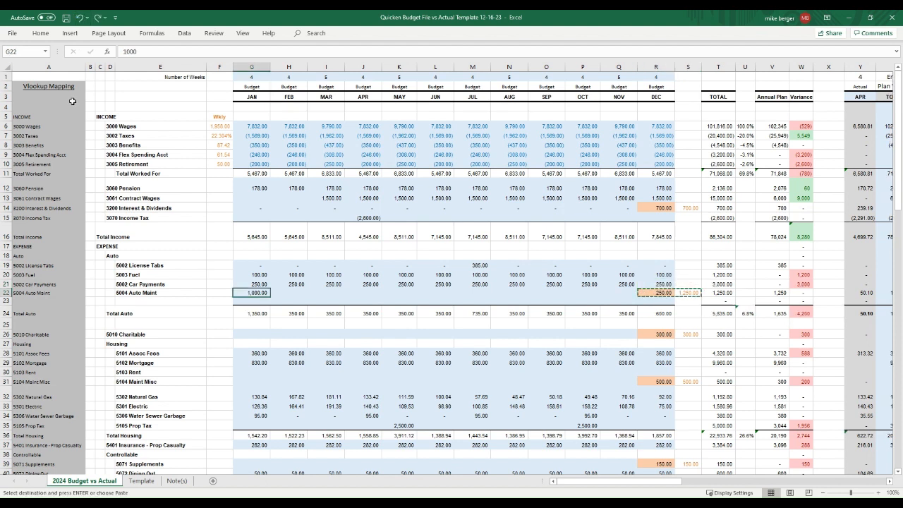
left_click(81, 19)
left_click(720, 68)
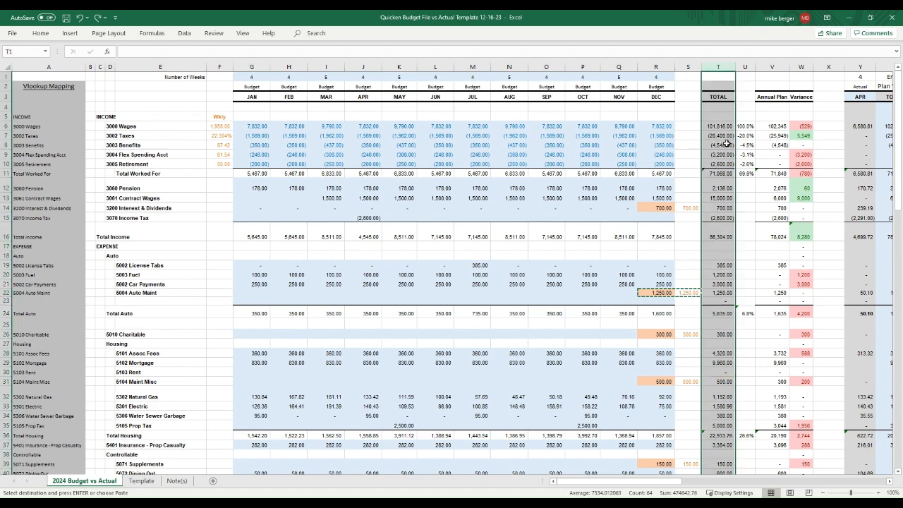
left_click_drag(248, 129, 650, 124)
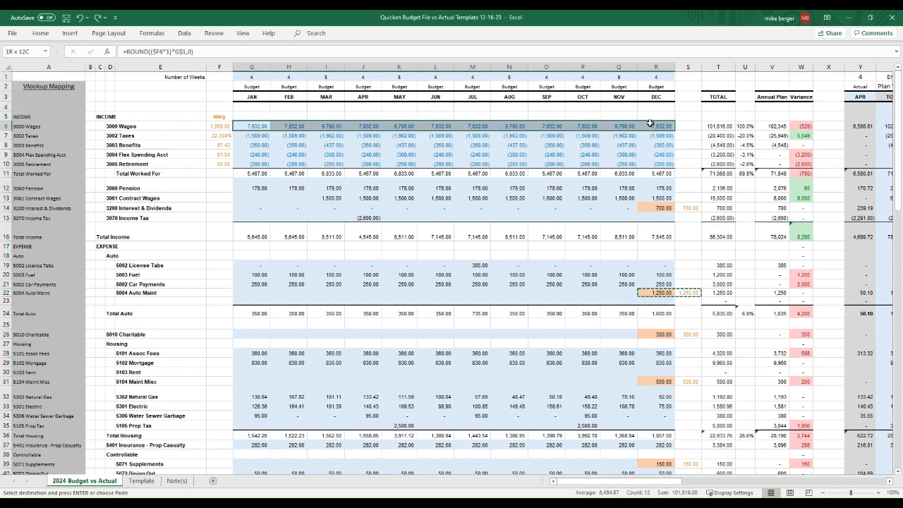
left_click(733, 127)
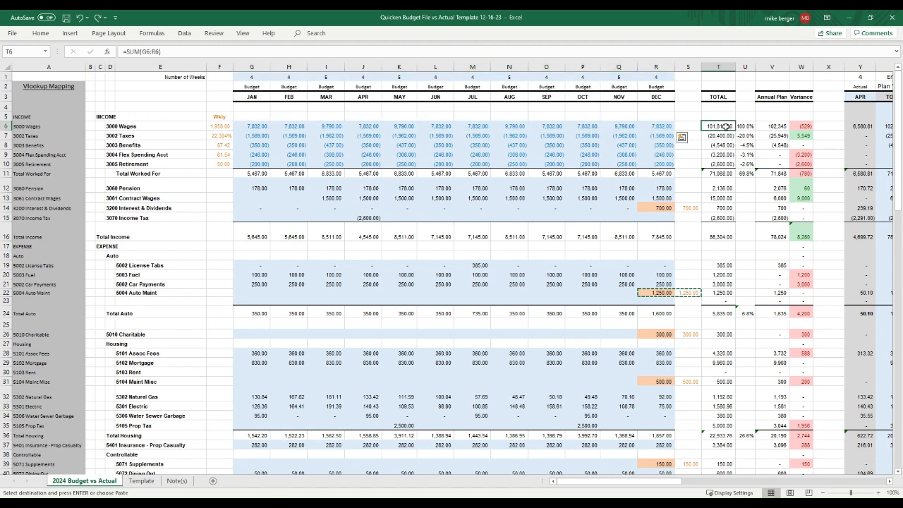
left_click(774, 67)
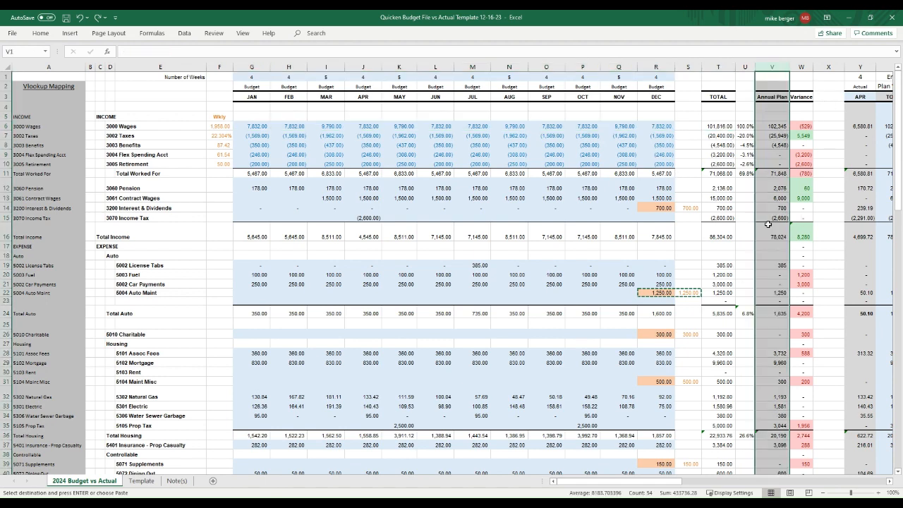
left_click(776, 127)
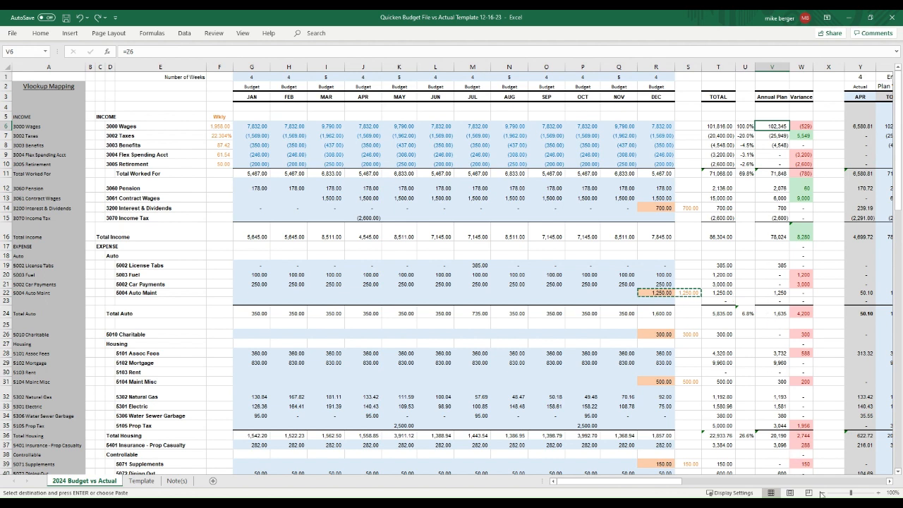
left_click(892, 483)
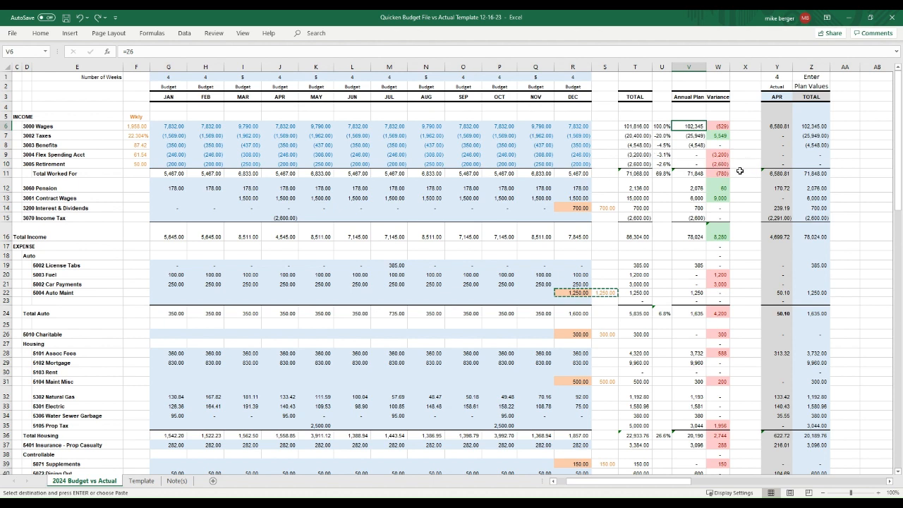
key("F2")
key("Escape")
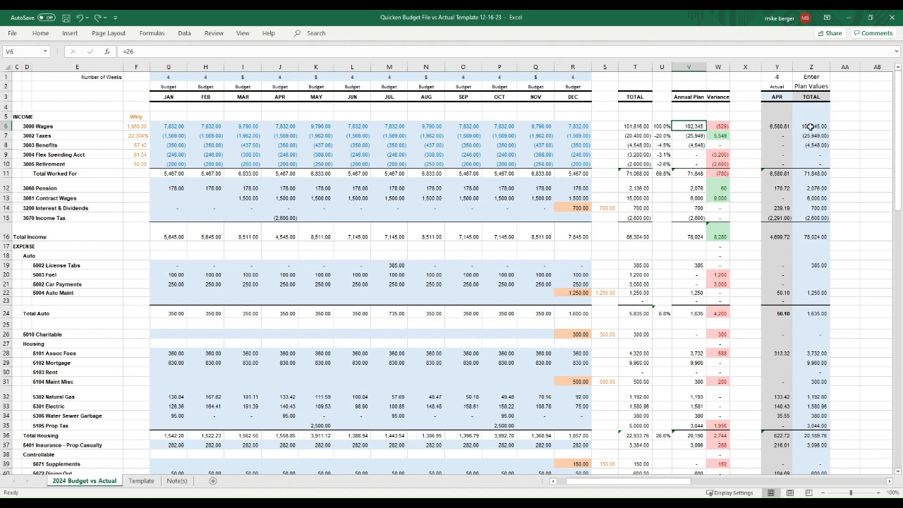
left_click(810, 126)
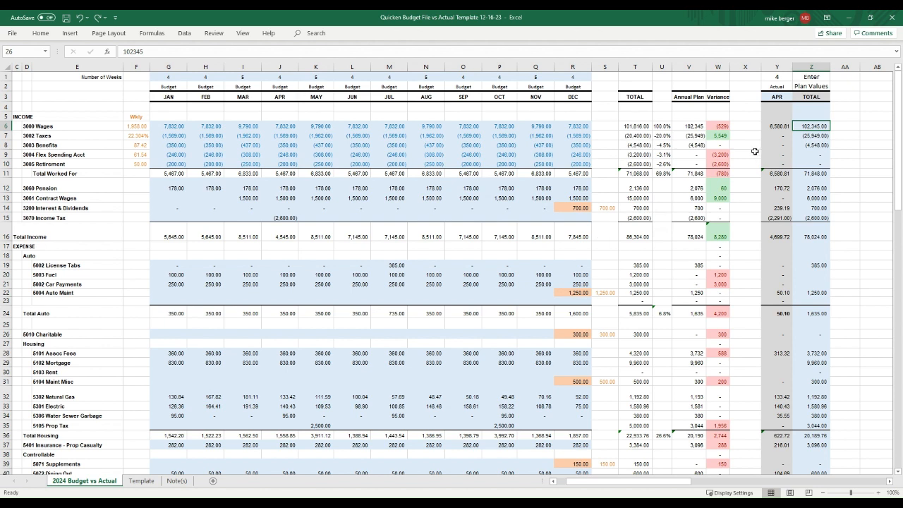
left_click(693, 127)
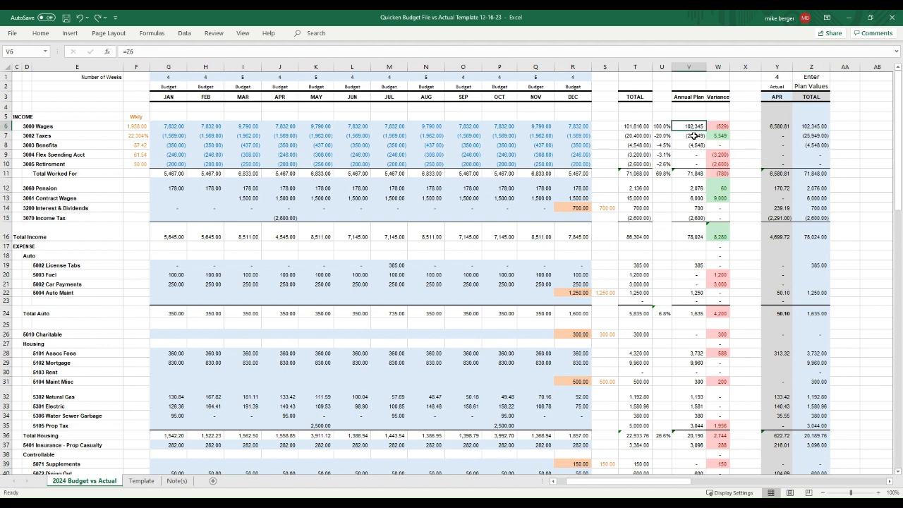
left_click(695, 135)
left_click(696, 145)
left_click(693, 198)
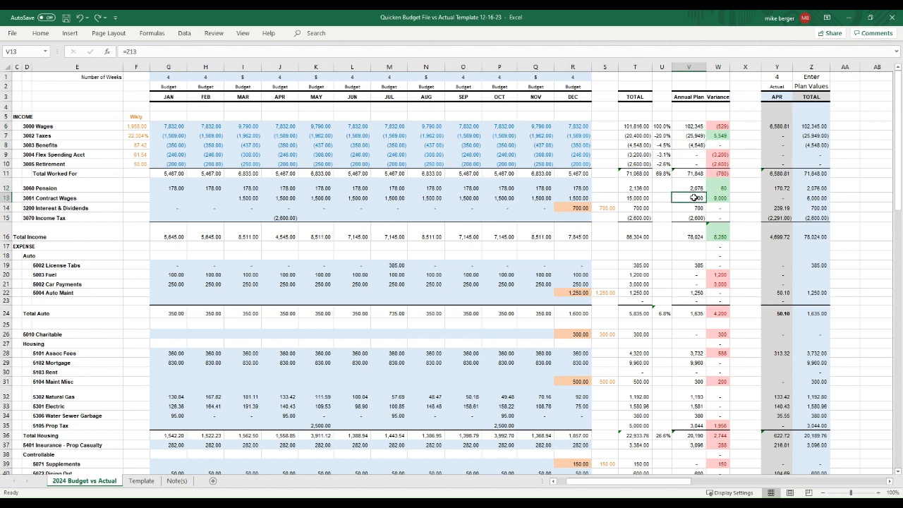
left_click(636, 188)
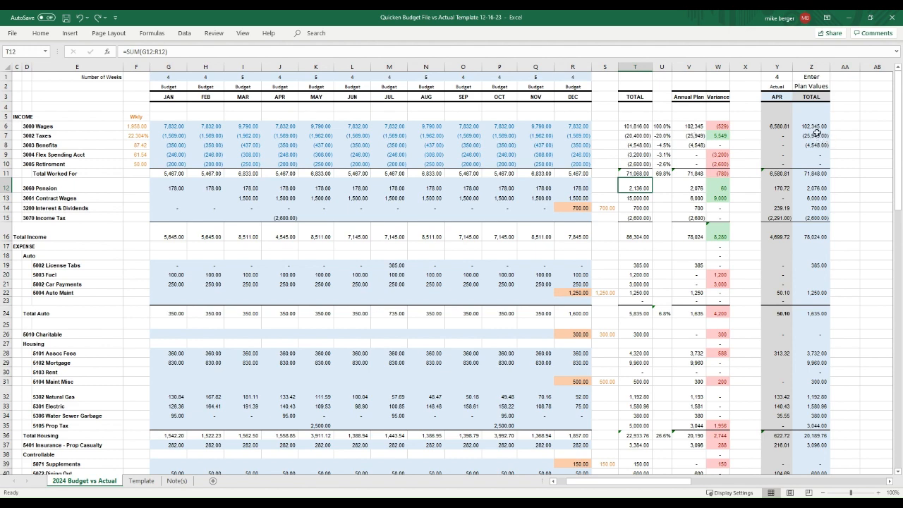
left_click(636, 126)
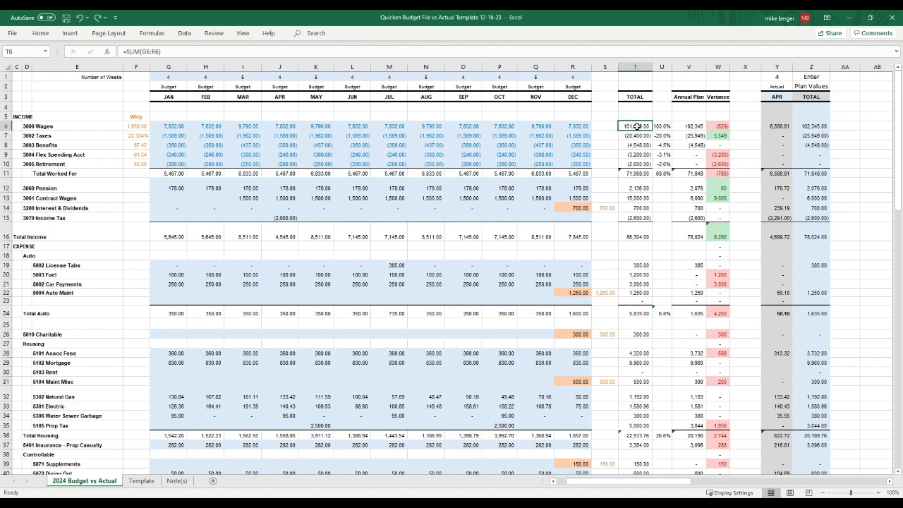
left_click_drag(636, 126, 638, 403)
Step: Paste the TOTAL figures as values into Enter Plan Values at Z6, checking wages and Car Payments plans
right_click(640, 388)
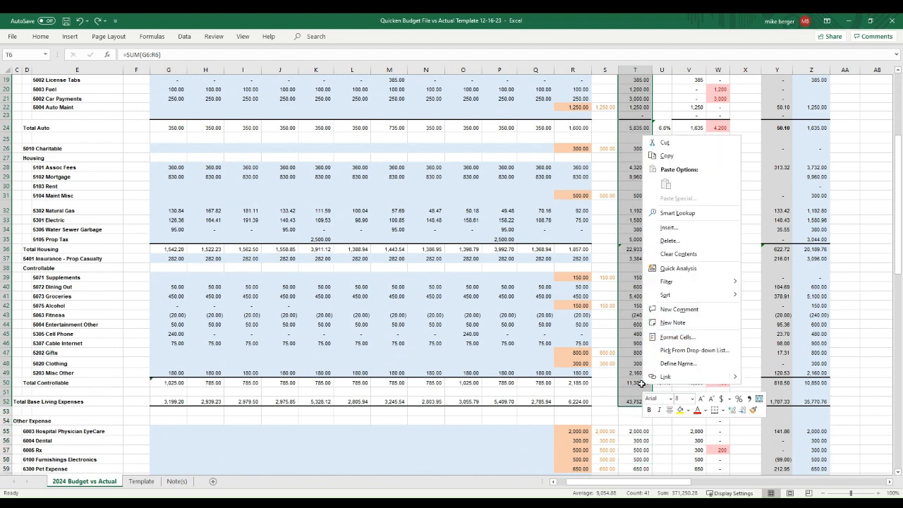
left_click(665, 156)
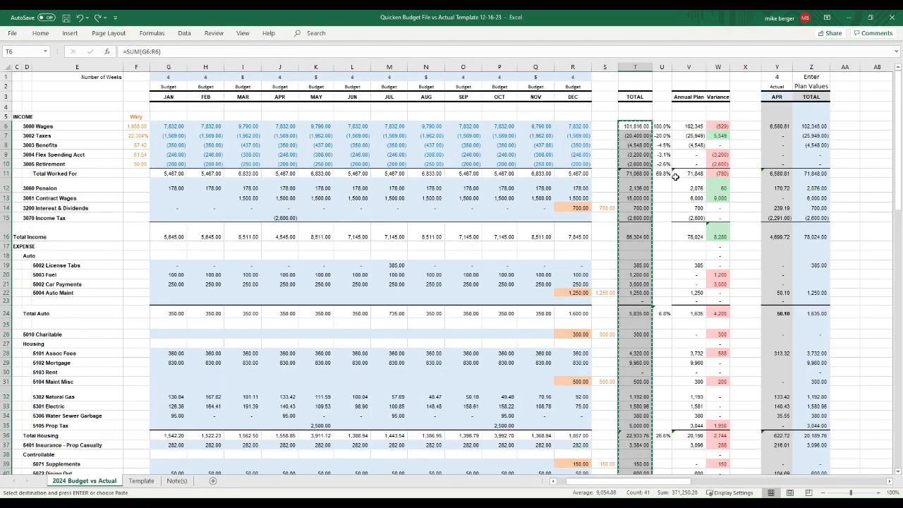
left_click(811, 127)
right_click(811, 127)
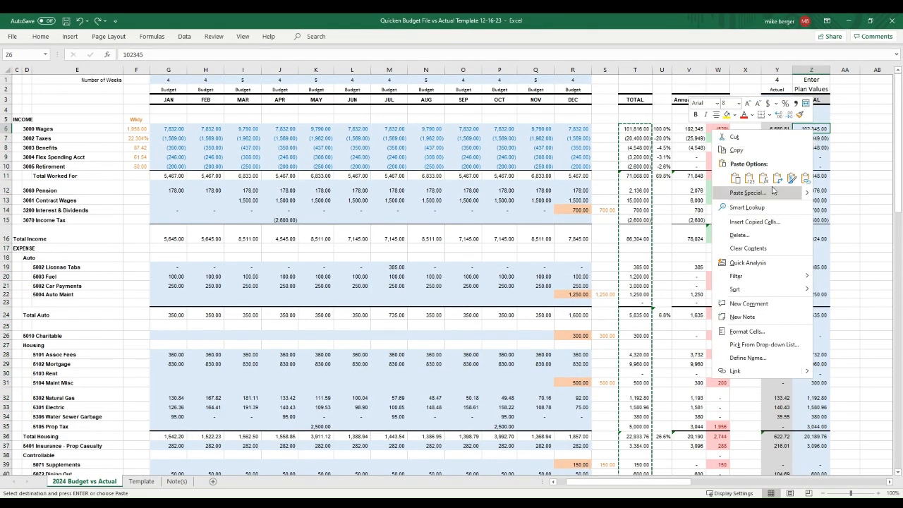
left_click(749, 179)
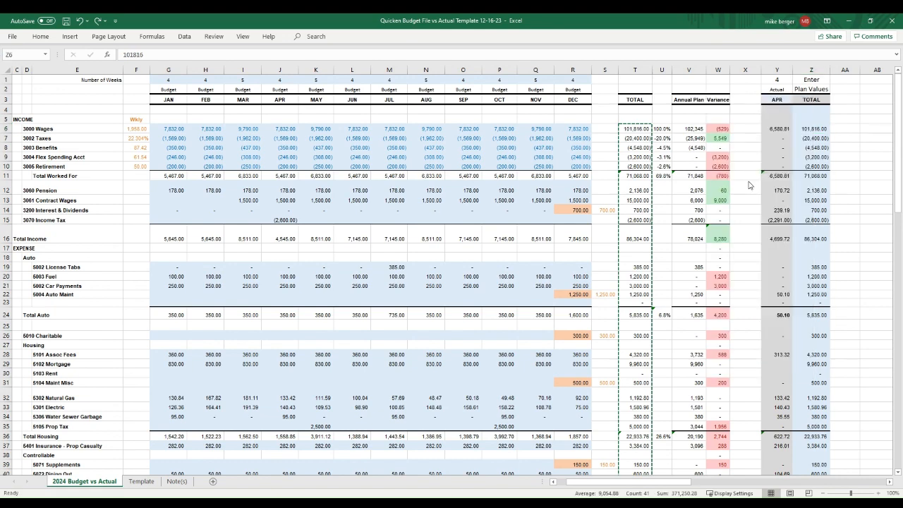
left_click(694, 125)
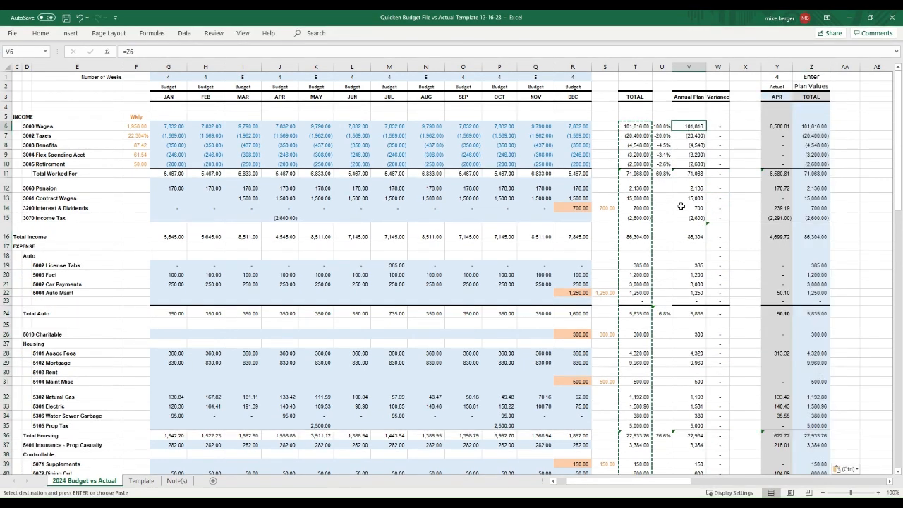
left_click(694, 284)
scroll(702, 358, "down", 7)
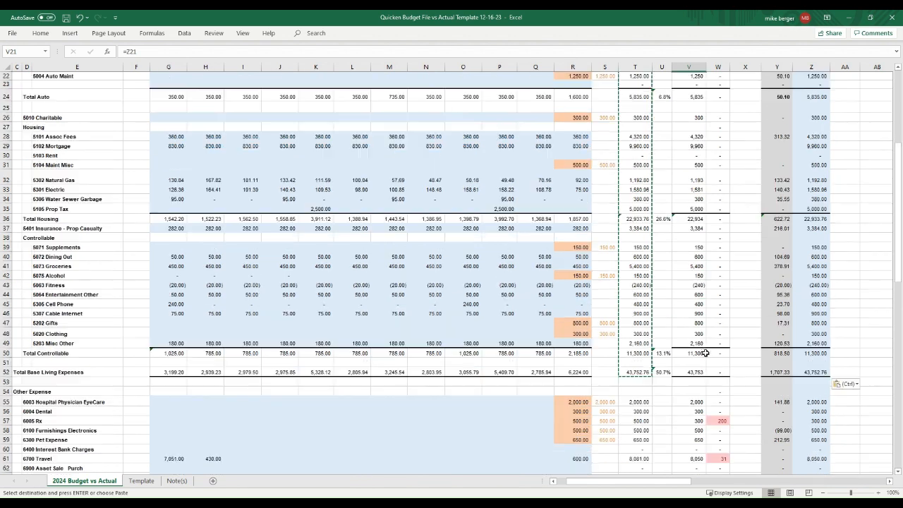
scroll(698, 332, "up", 7)
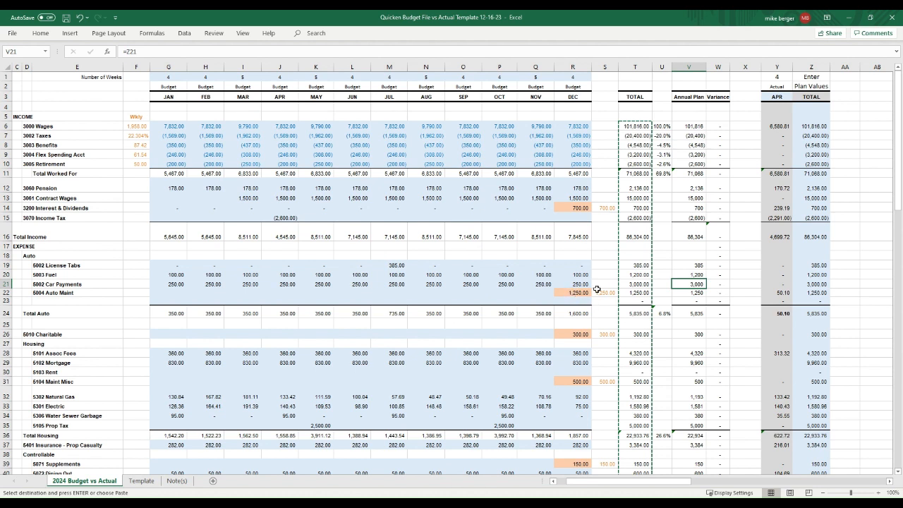
left_click(820, 285)
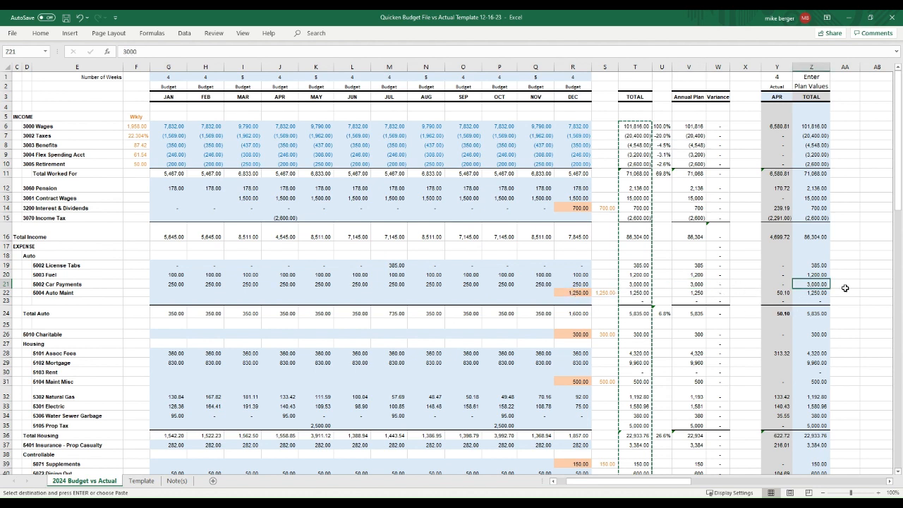
type("5,0")
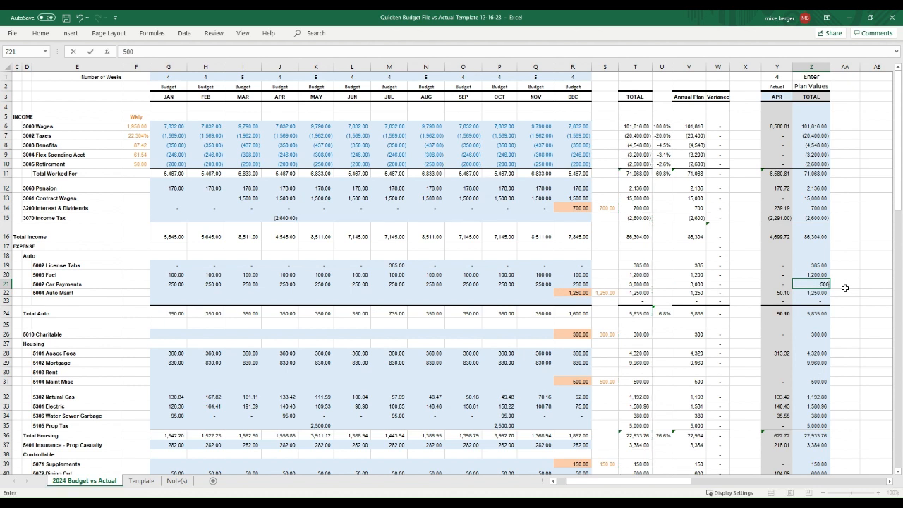
type("00")
key("Return")
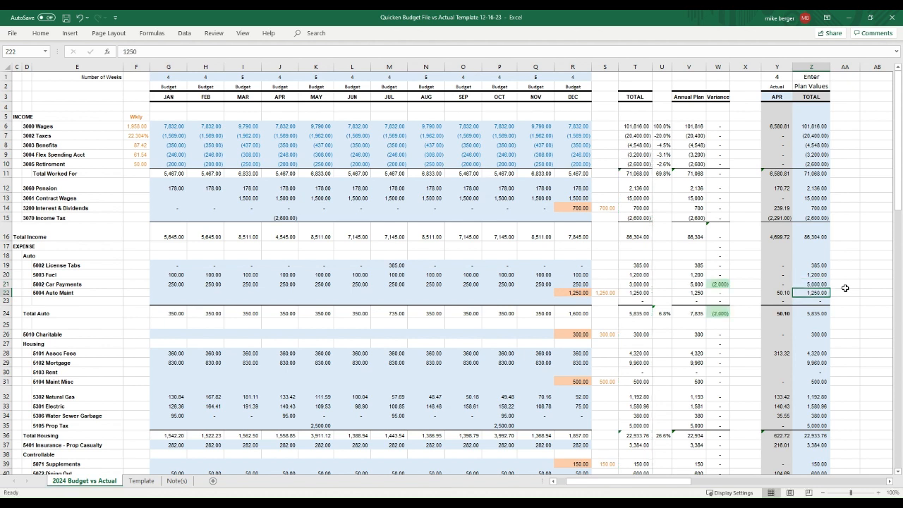
left_click(696, 315)
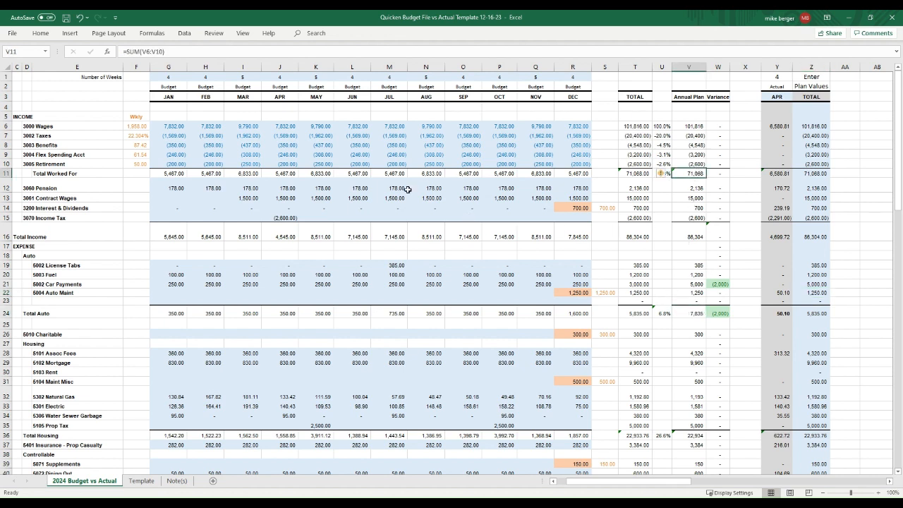
left_click(377, 189)
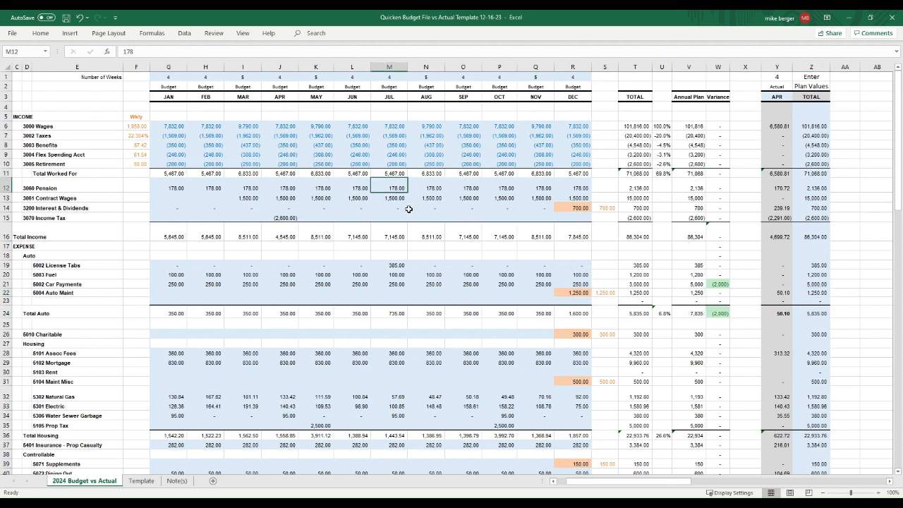
left_click(648, 186)
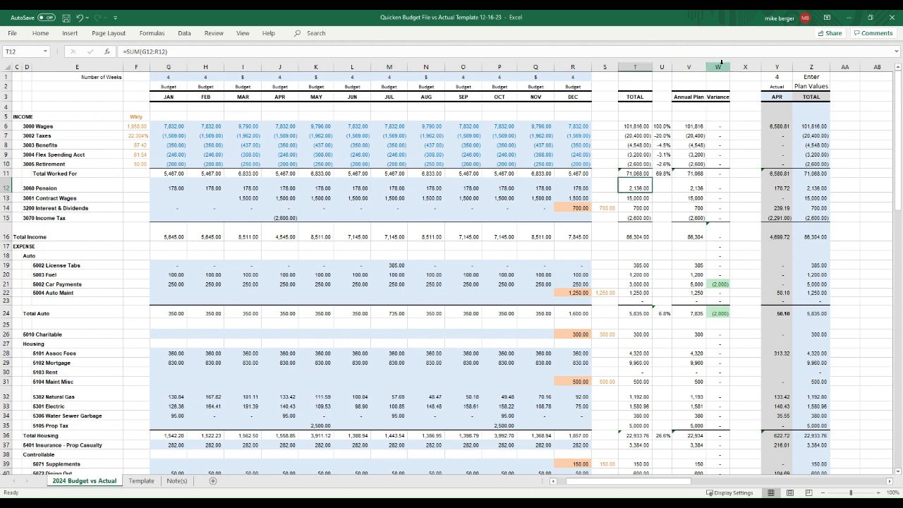
Step: Review the Annual Plan and Variance columns and the Car Payments variance formula
left_click(693, 66)
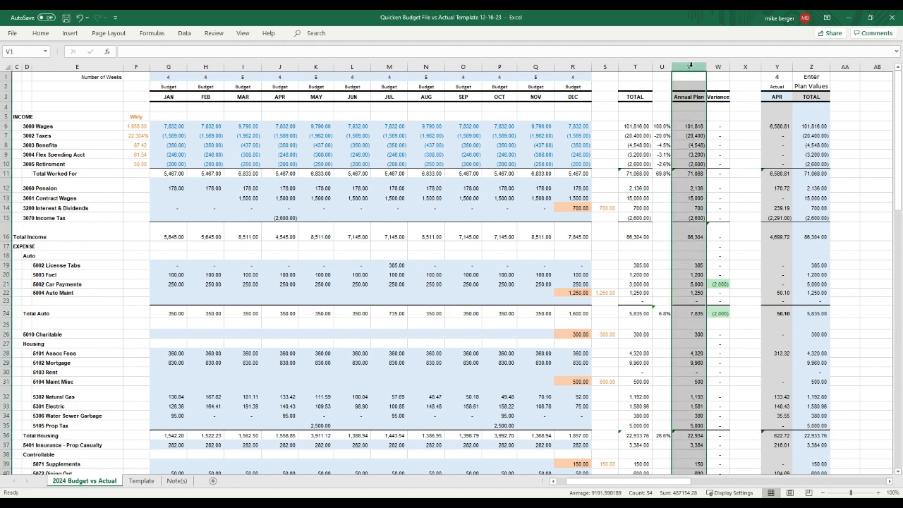
left_click(717, 66)
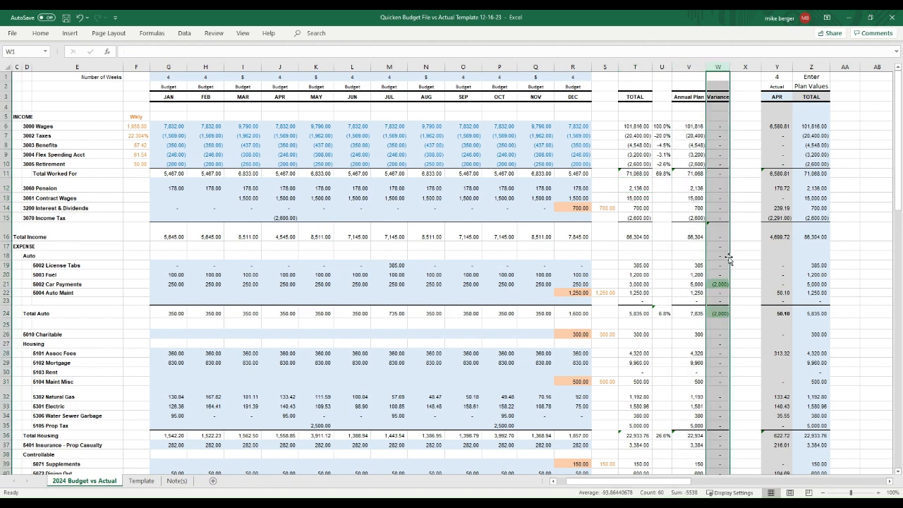
left_click(726, 284)
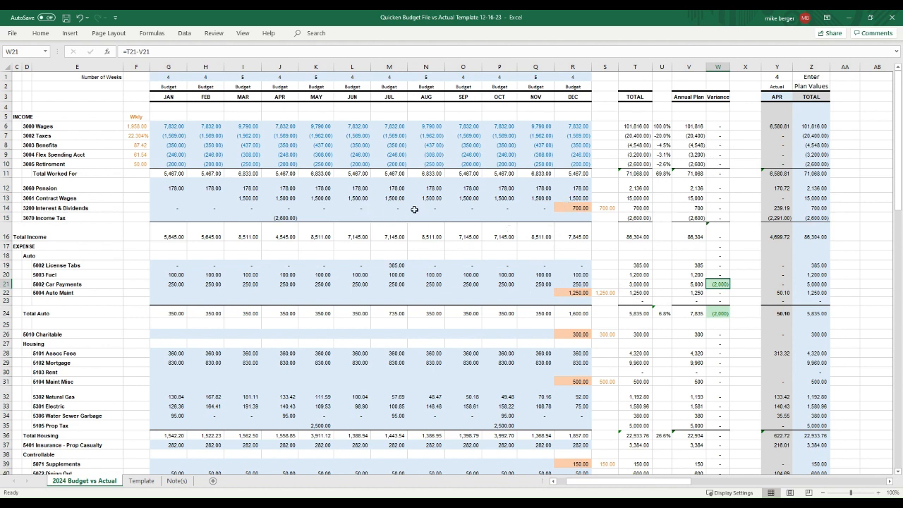
Step: Enter 5 (5,000) as August Auto Maint budget and check the Auto Maint and Net Income variances
left_click(432, 291)
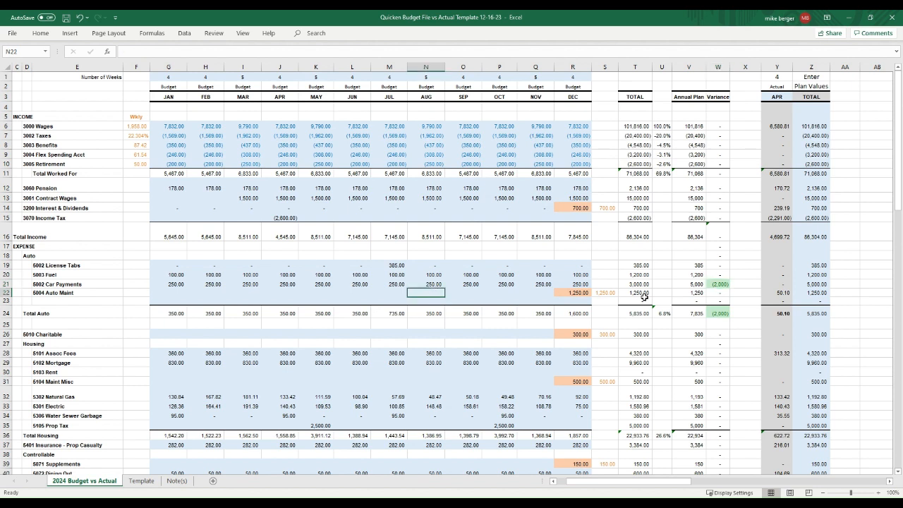
type("5000")
key("Return")
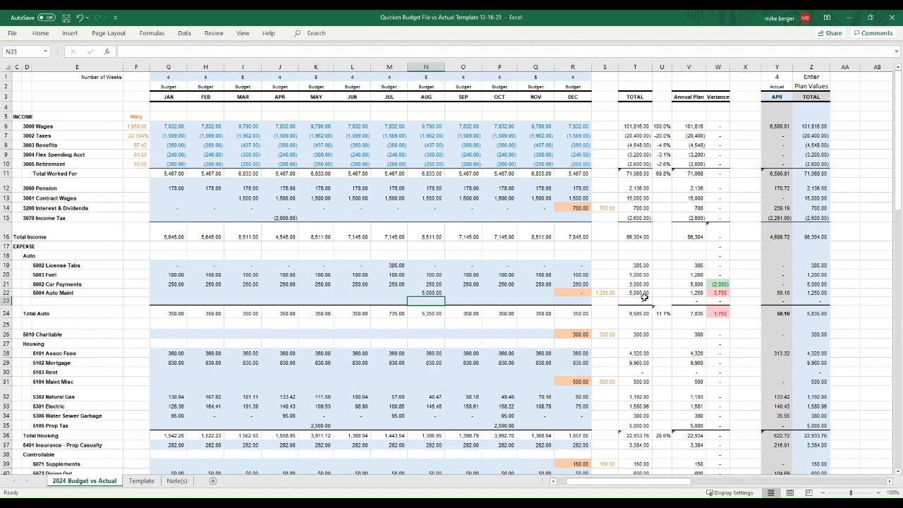
left_click(724, 293)
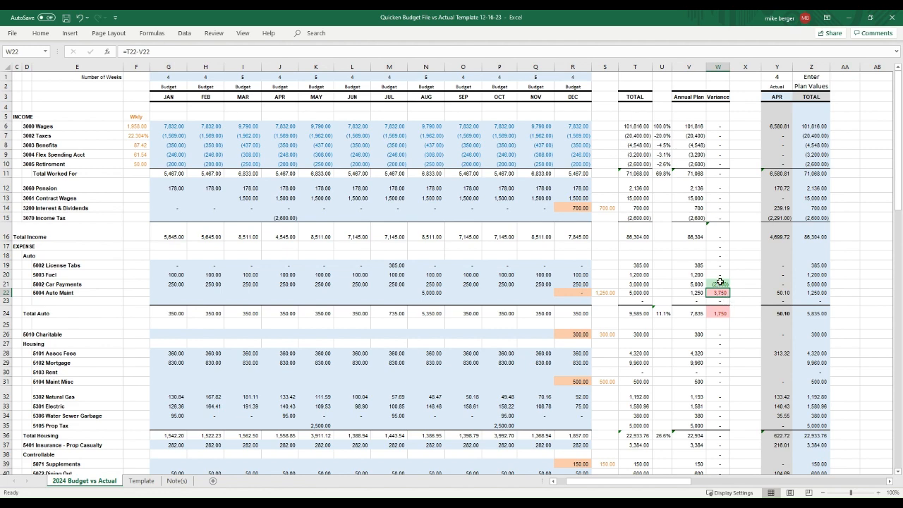
left_click(720, 283)
scroll(732, 325, "down", 13)
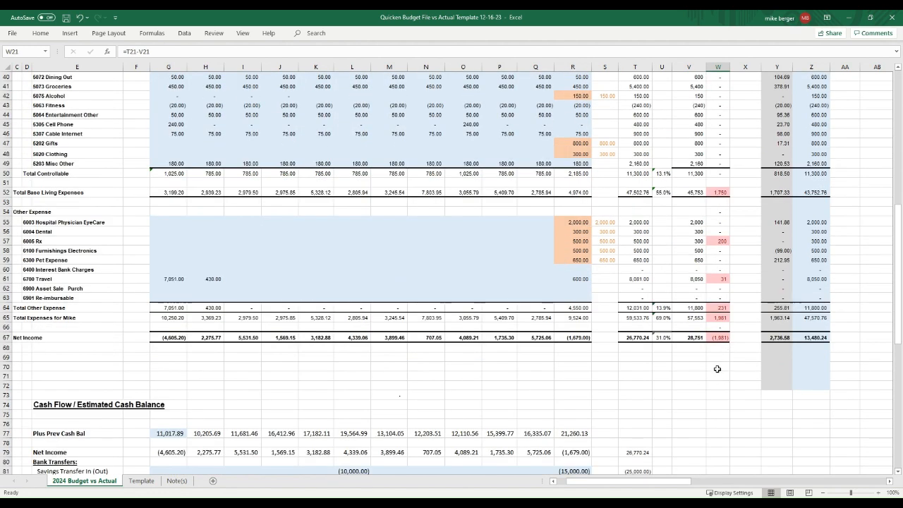
left_click(719, 338)
scroll(681, 342, "up", 13)
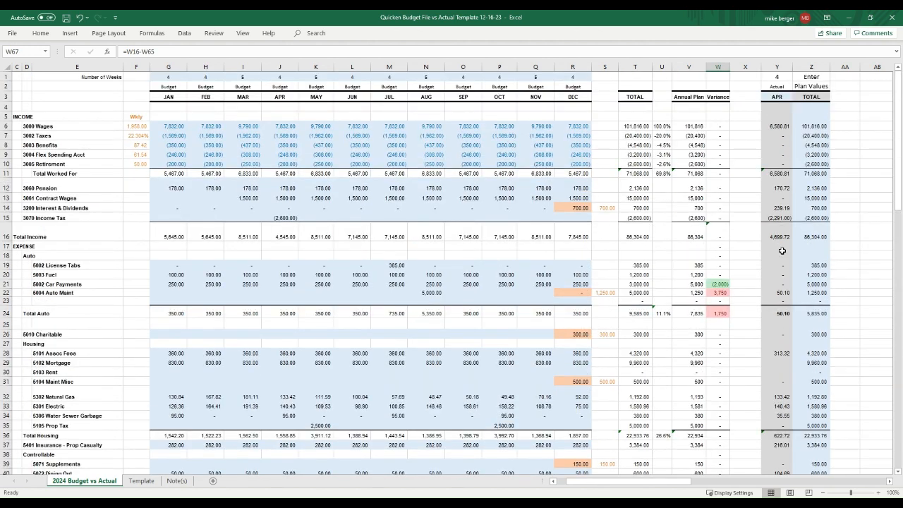
left_click(740, 165)
Step: Select the APR actuals column and scroll right to the pasted Quicken balance block
left_click(776, 70)
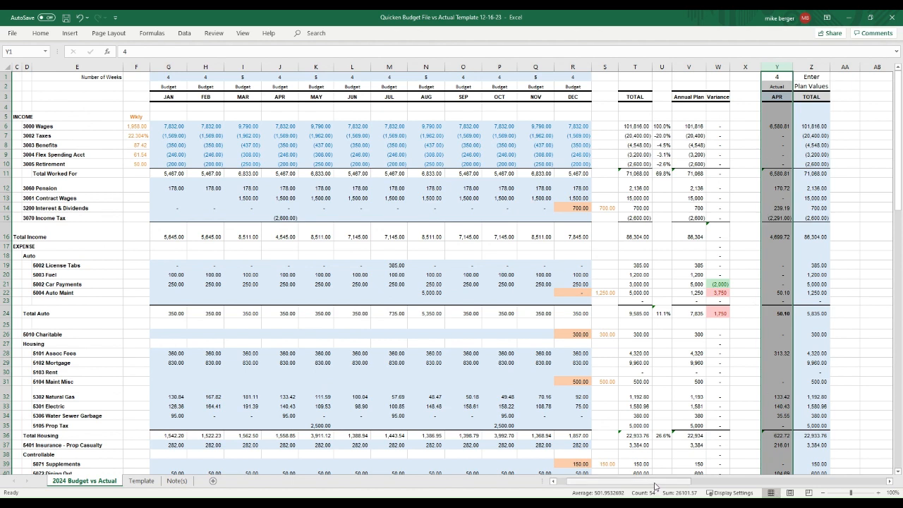
left_click_drag(654, 485, 715, 488)
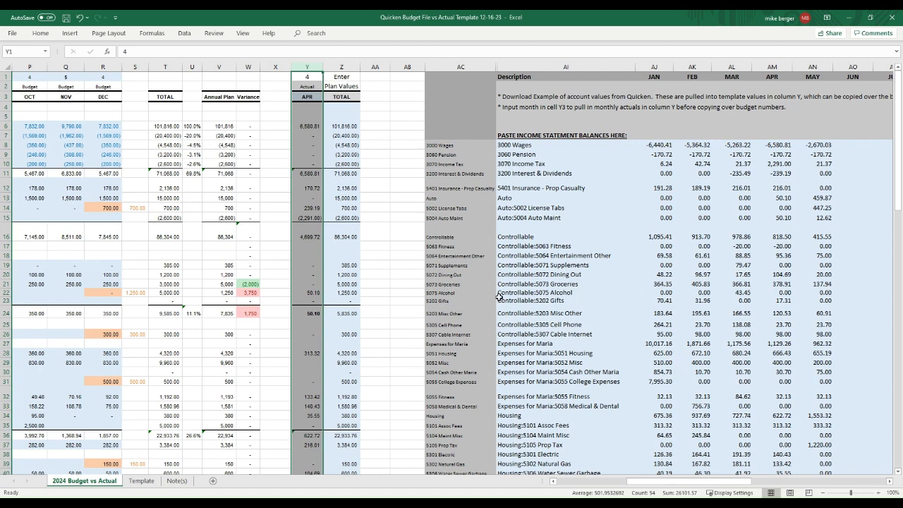
left_click_drag(519, 145, 823, 283)
left_click(520, 146)
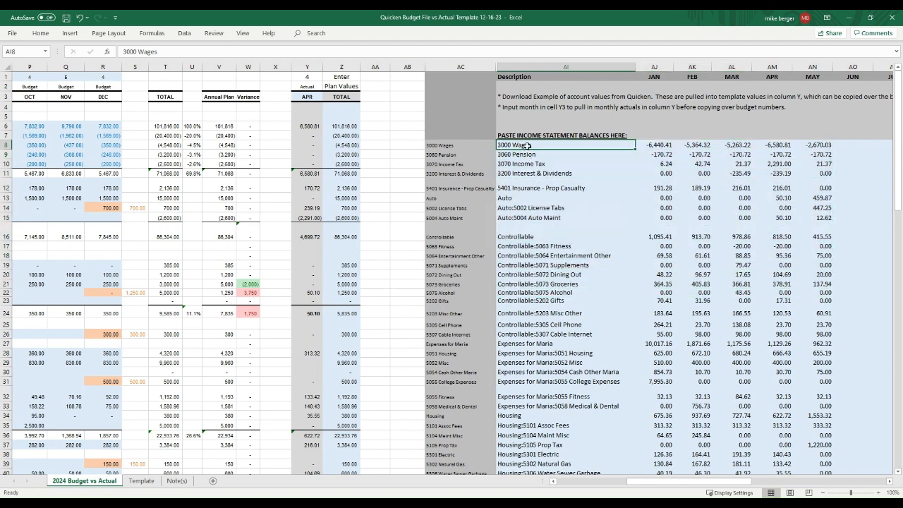
Step: Inspect the key-extraction formulas for 3000 Wages and 5064 Entertainment Other against their descriptions
left_click(448, 145)
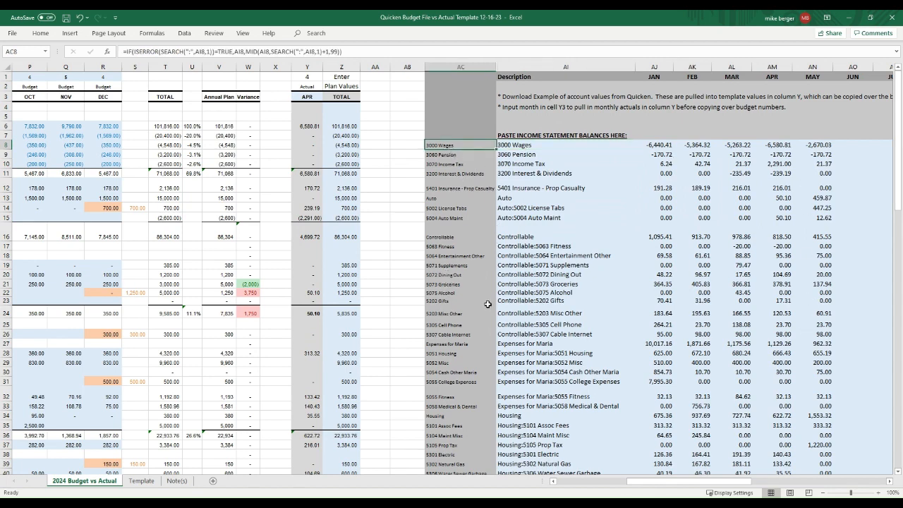
left_click(506, 276)
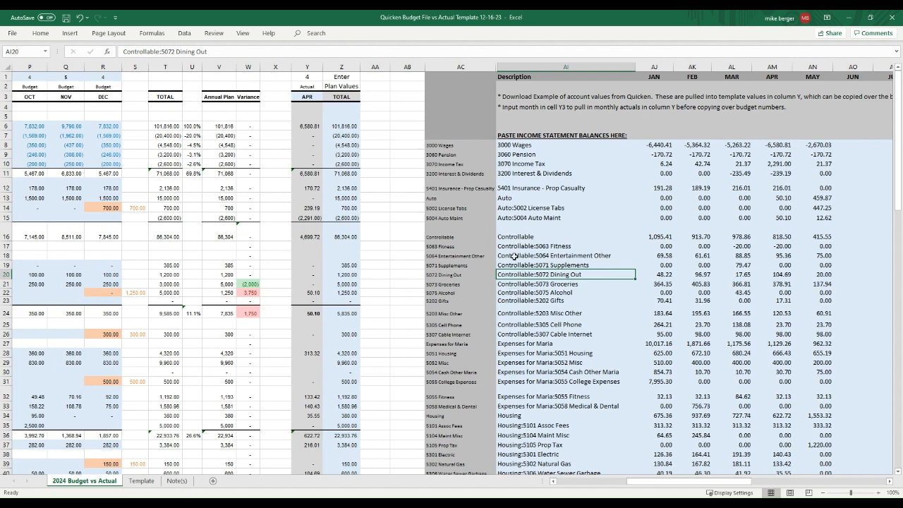
left_click(437, 257)
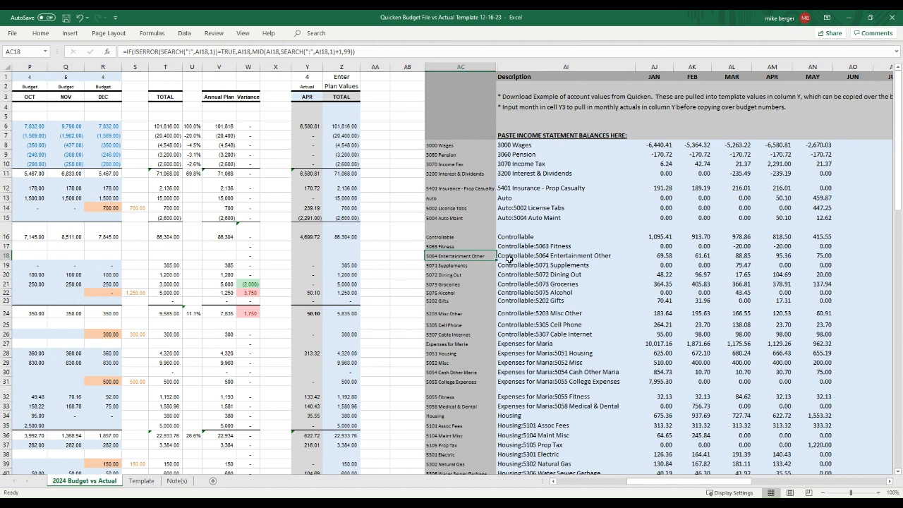
left_click(557, 256)
left_click(466, 256)
left_click(314, 265)
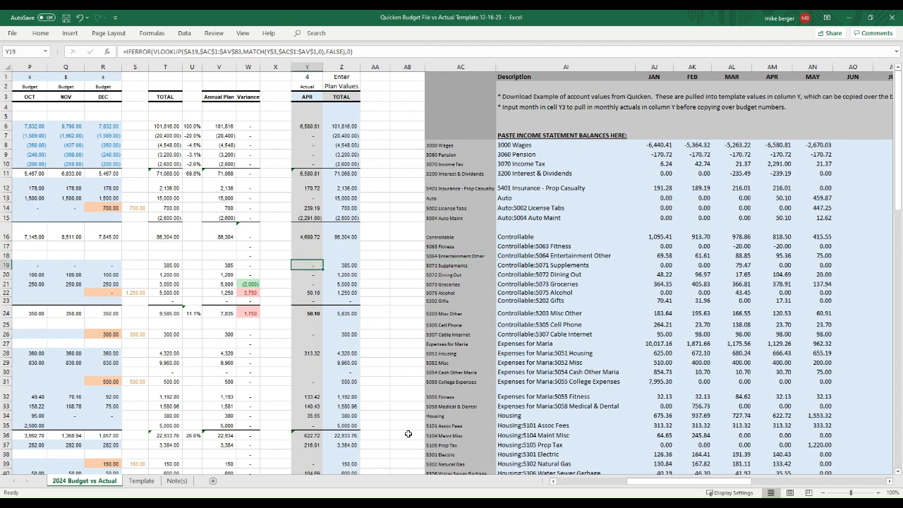
key("F2")
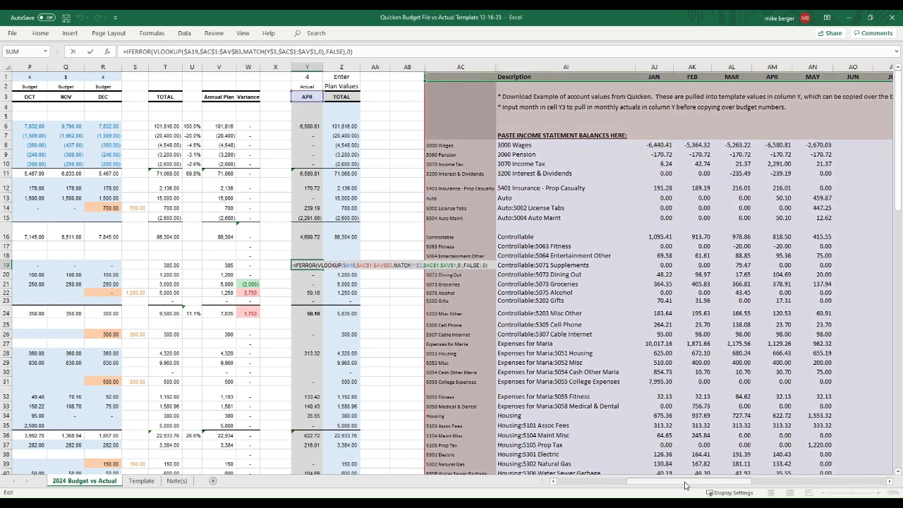
left_click_drag(683, 488, 599, 486)
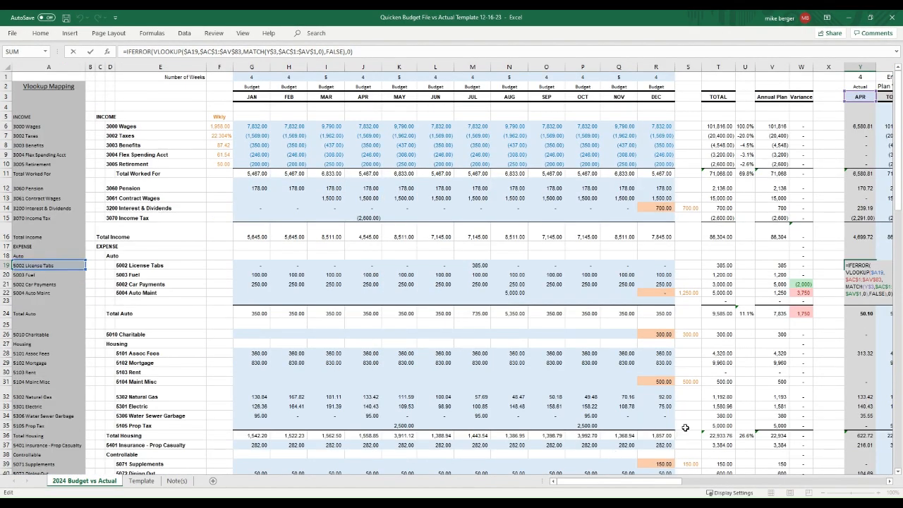
left_click_drag(674, 486, 721, 484)
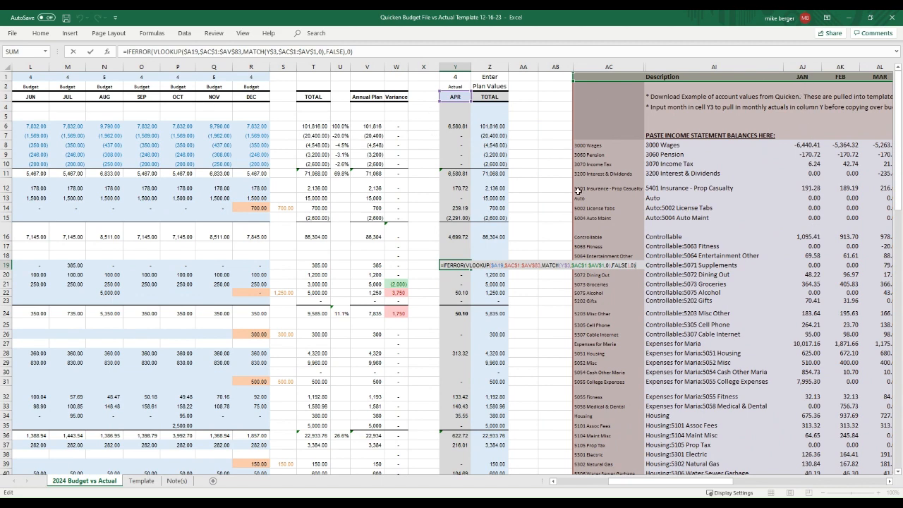
left_click(452, 97)
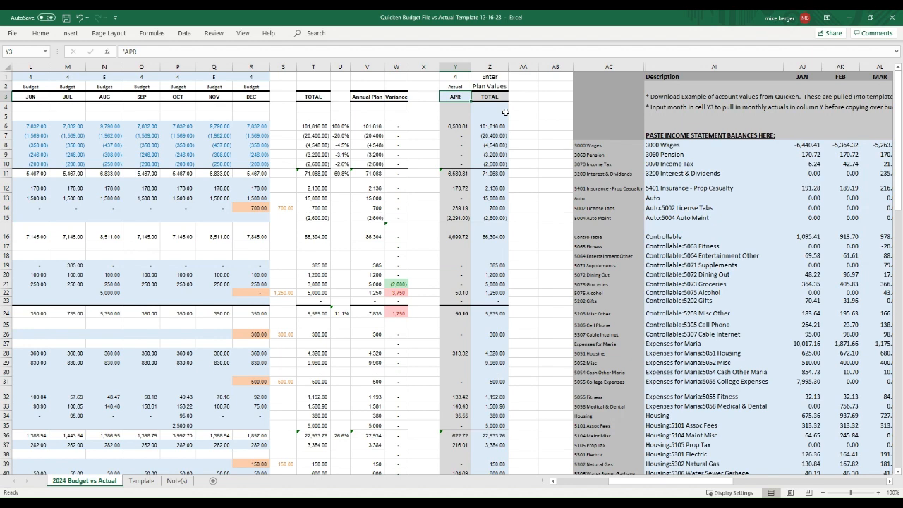
Step: Switch the Actual column to JAN and copy the Y2:Y67 actuals
type("J")
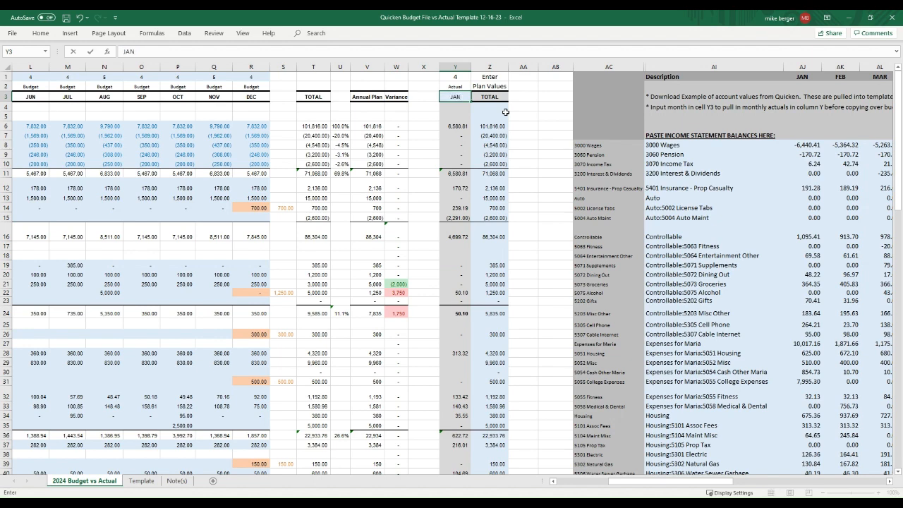
type("AN")
key("Return")
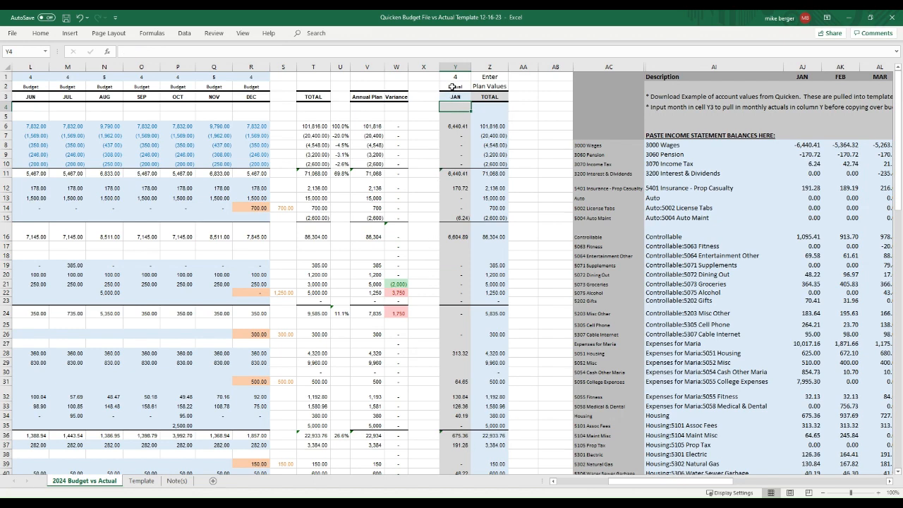
left_click_drag(452, 86, 458, 442)
key("ctrl+c")
Step: Paste the January actuals over the JAN budget column at G2 and check the Fuel lookup
scroll(473, 282, "up", 10)
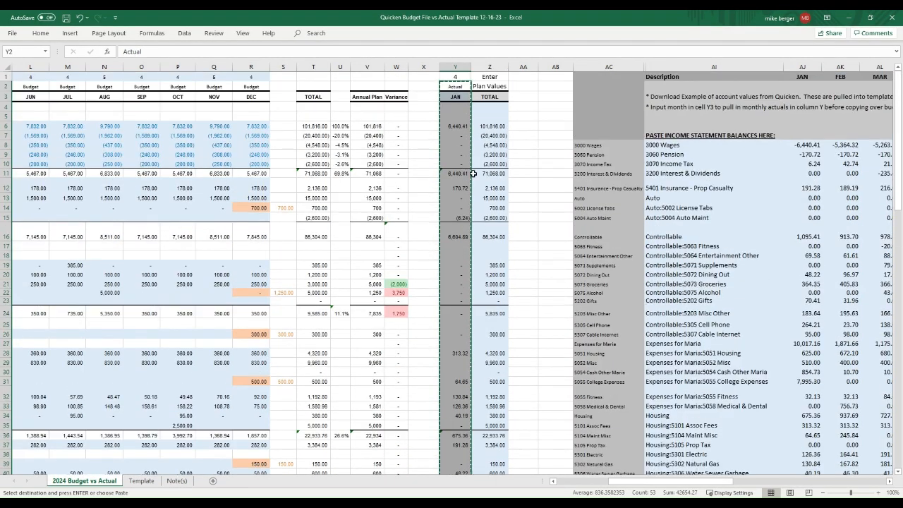
scroll(258, 97, "left", 5)
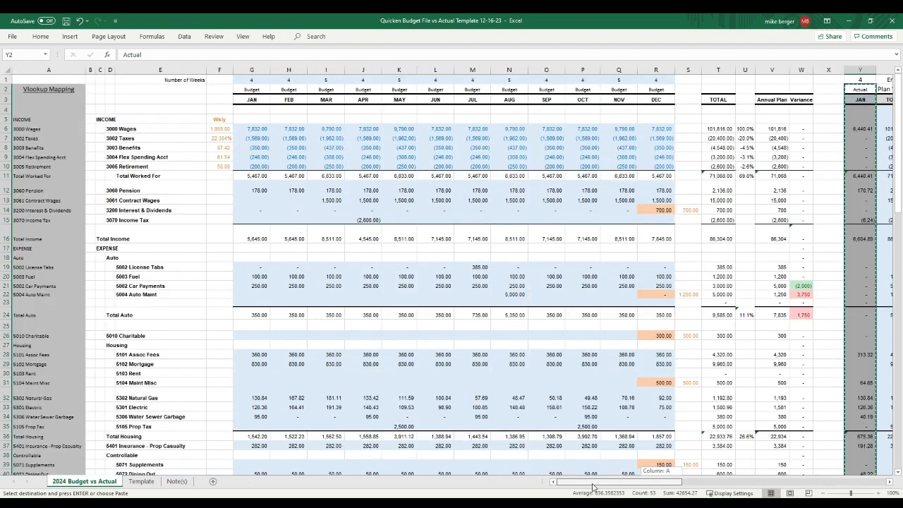
left_click(255, 86)
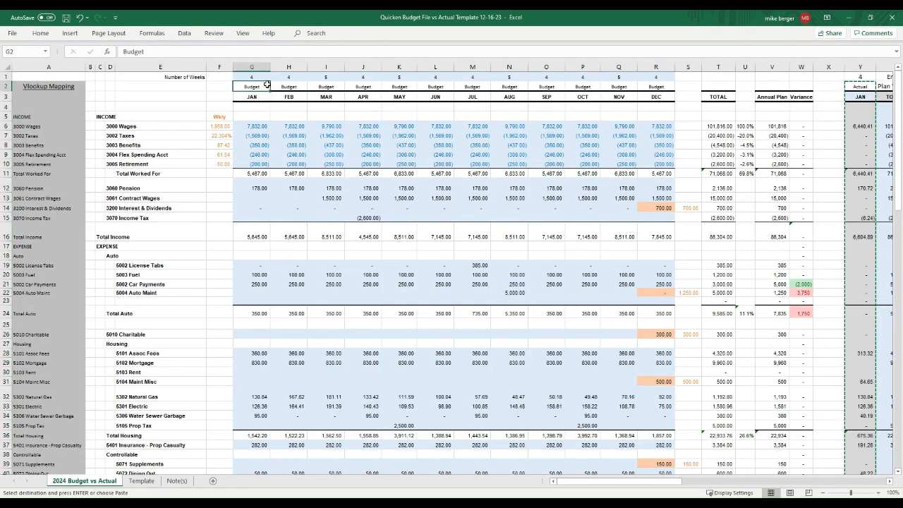
key("ctrl+v")
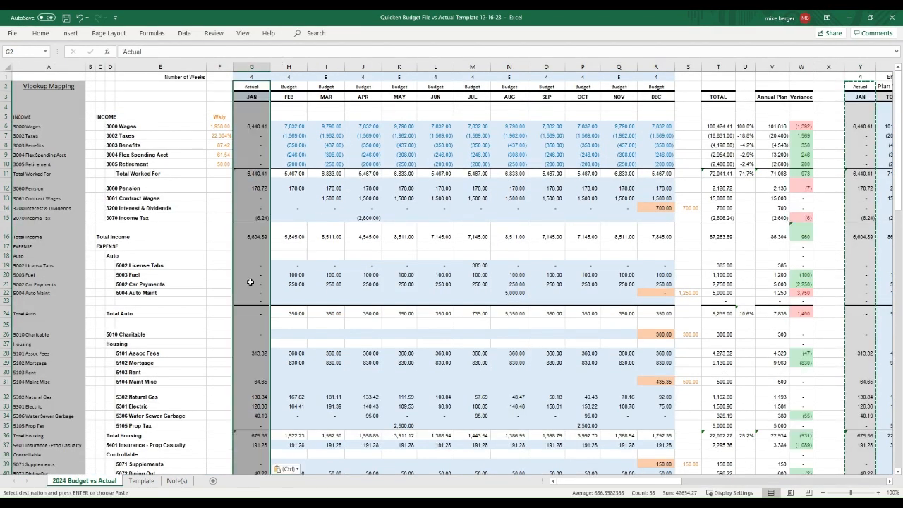
left_click(258, 273)
key("Escape")
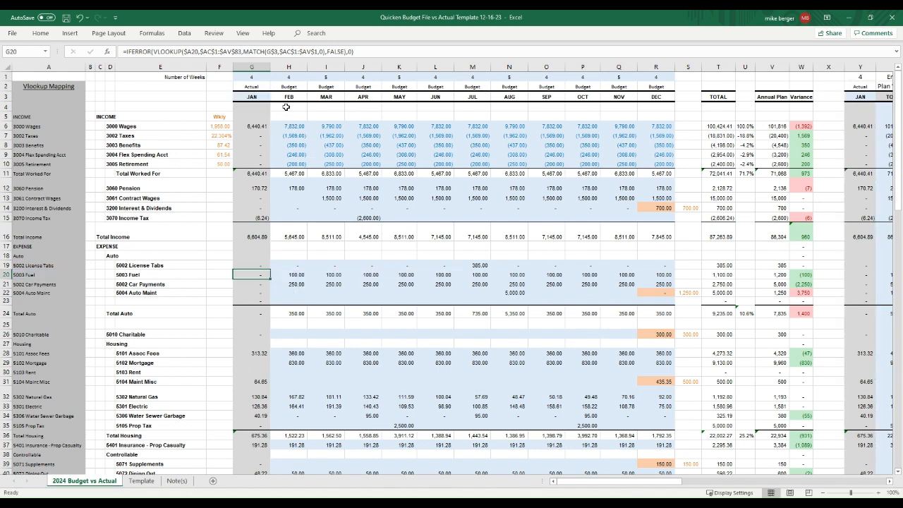
left_click(256, 67)
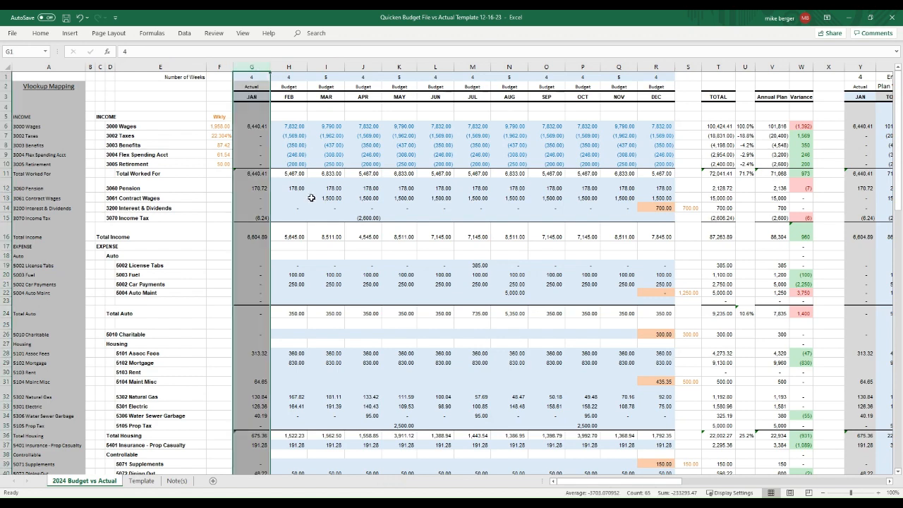
Step: Fill the month series FEB through DEC across H3:R3 and inspect the T13 total formula
left_click(290, 98)
left_click_drag(307, 102, 660, 98)
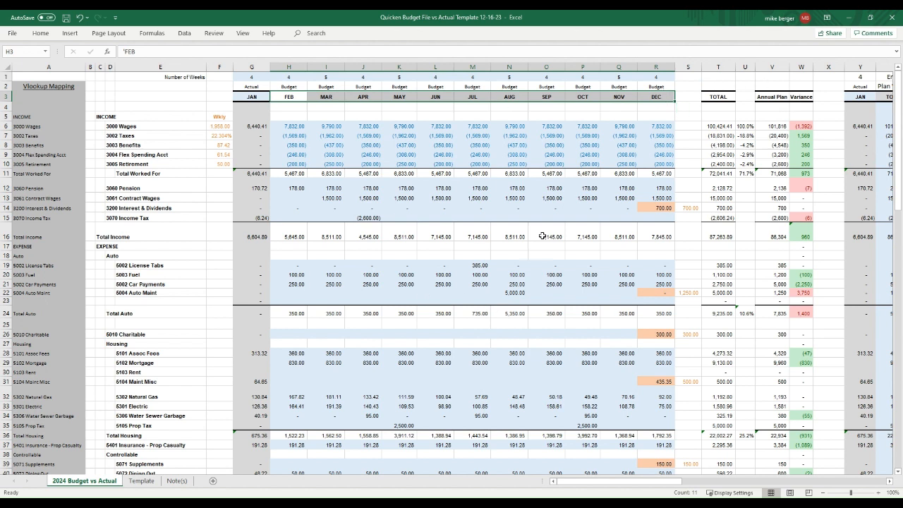
left_click(718, 198)
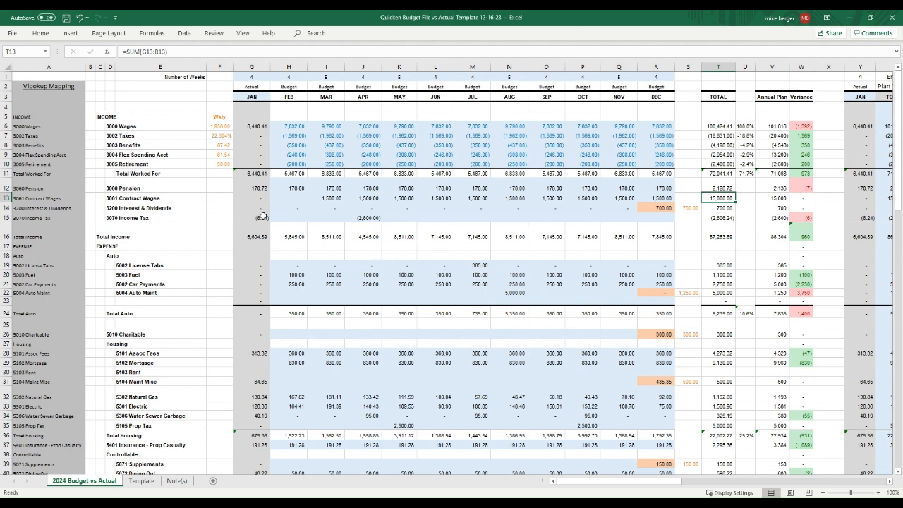
Step: Check the MAR and APR headers and the 250.00 Car Payments values from APR to AUG
left_click(288, 98)
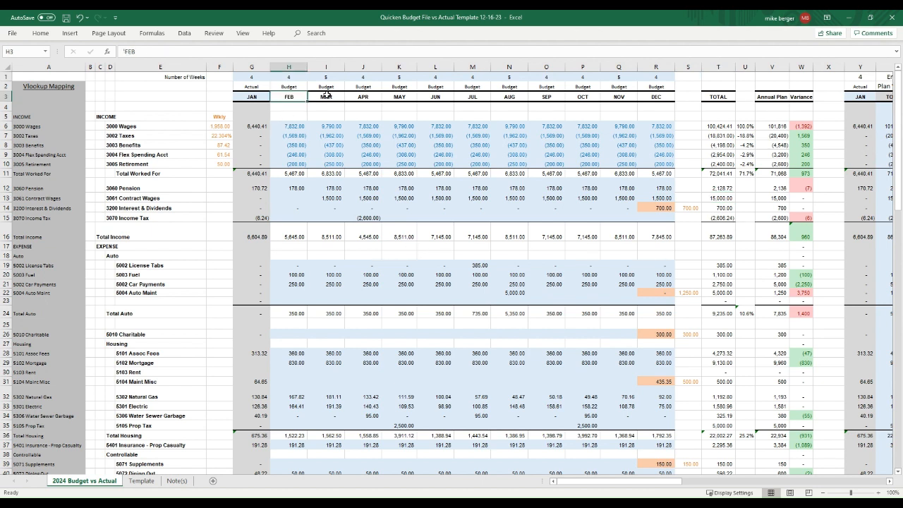
left_click(326, 95)
left_click(357, 96)
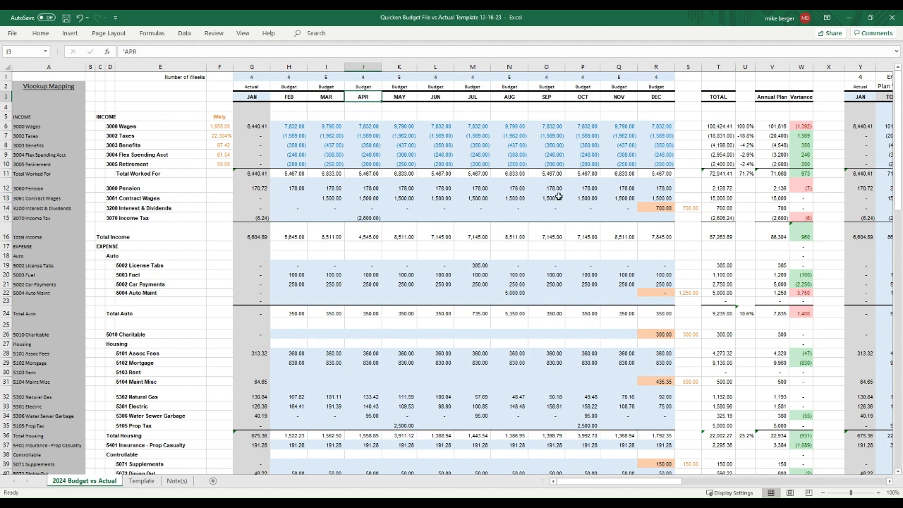
left_click(440, 285)
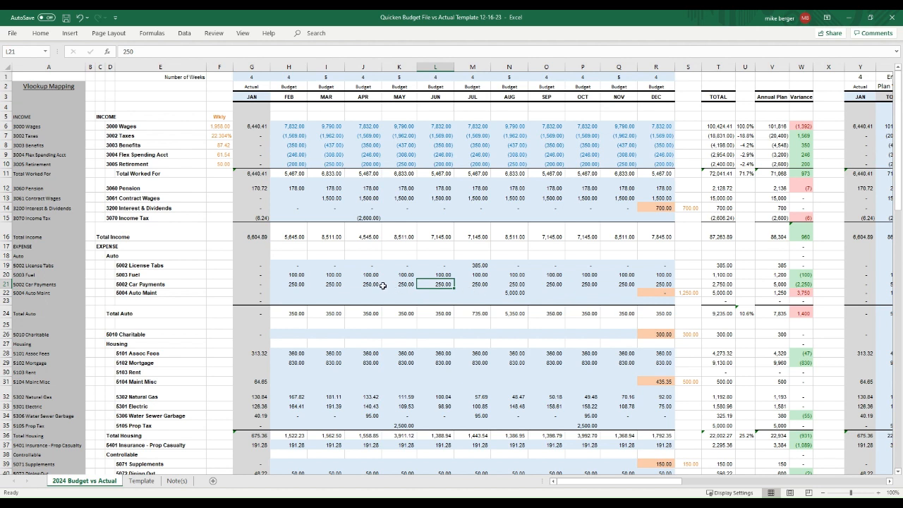
left_click_drag(378, 285, 517, 285)
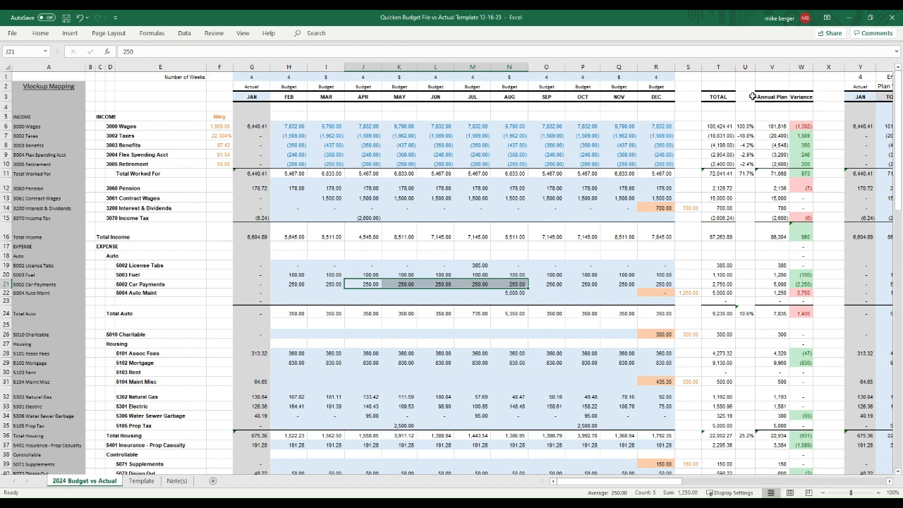
left_click(771, 67)
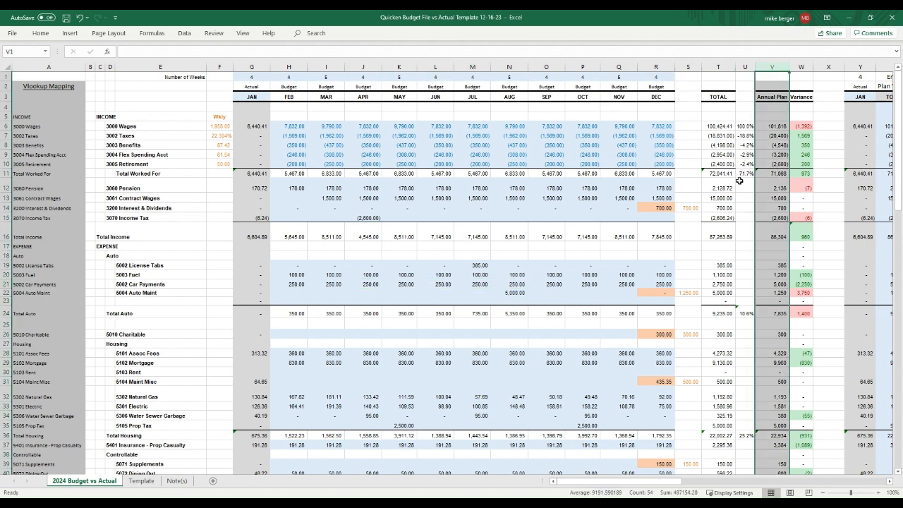
Step: Scroll down past Net Income to the Cash Flow / Estimated Cash Balance section
scroll(447, 301, "down", 13)
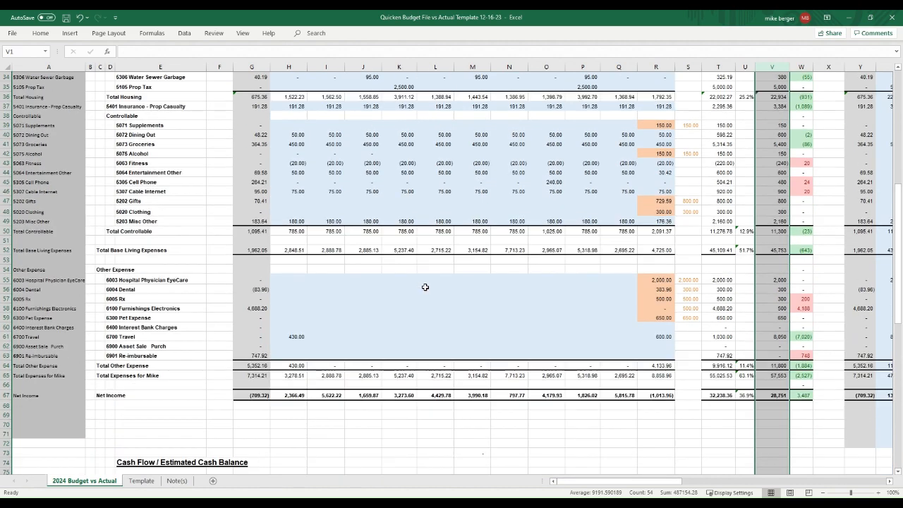
scroll(375, 295, "up", 13)
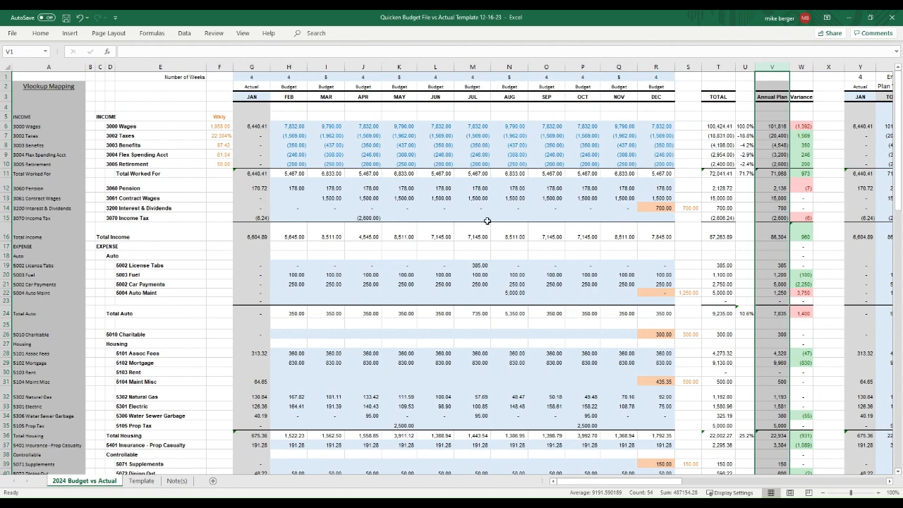
scroll(412, 303, "down", 11)
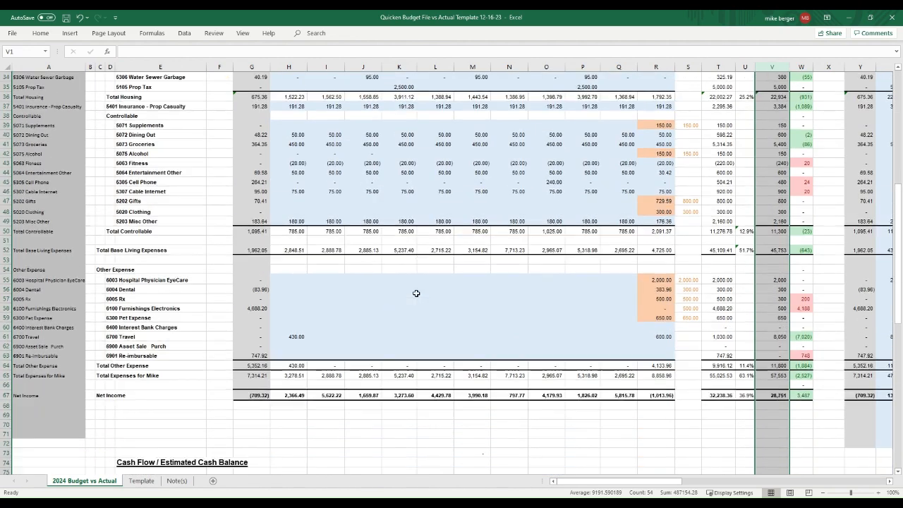
scroll(416, 293, "down", 7)
scroll(430, 298, "down", 3)
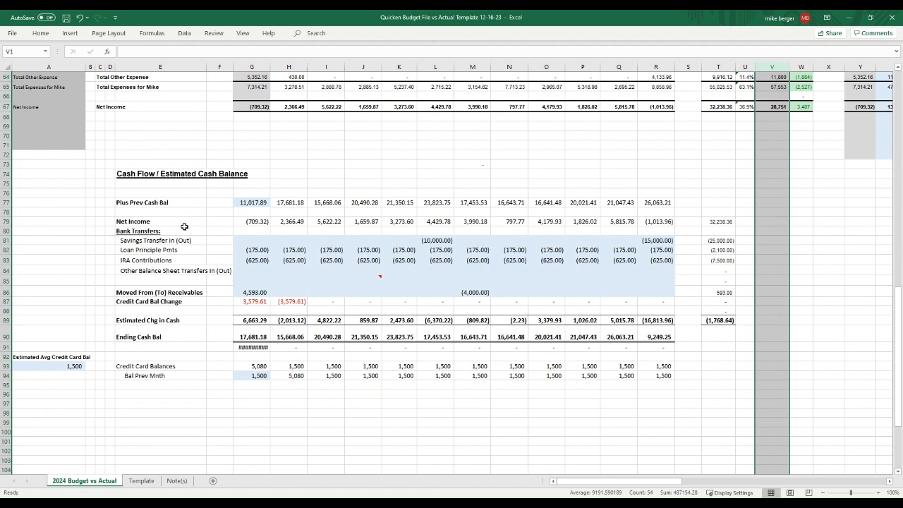
left_click(251, 202)
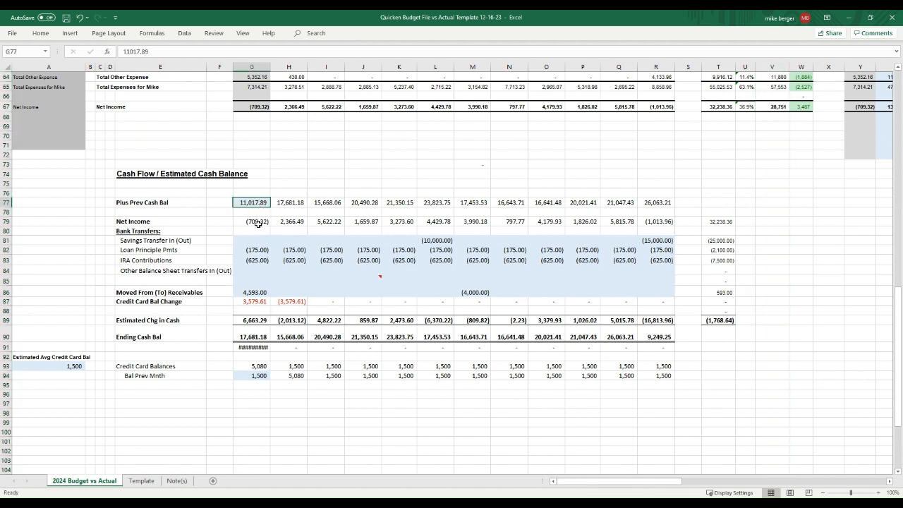
left_click(258, 223)
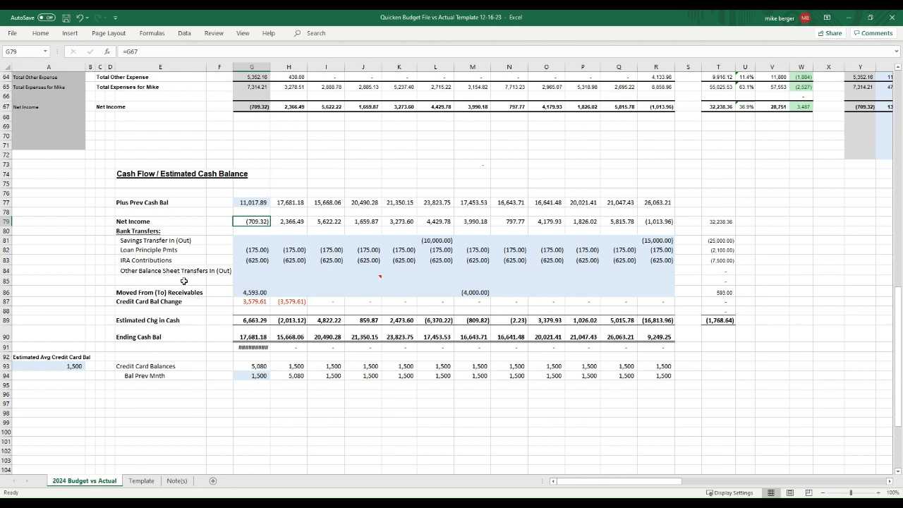
left_click(262, 251)
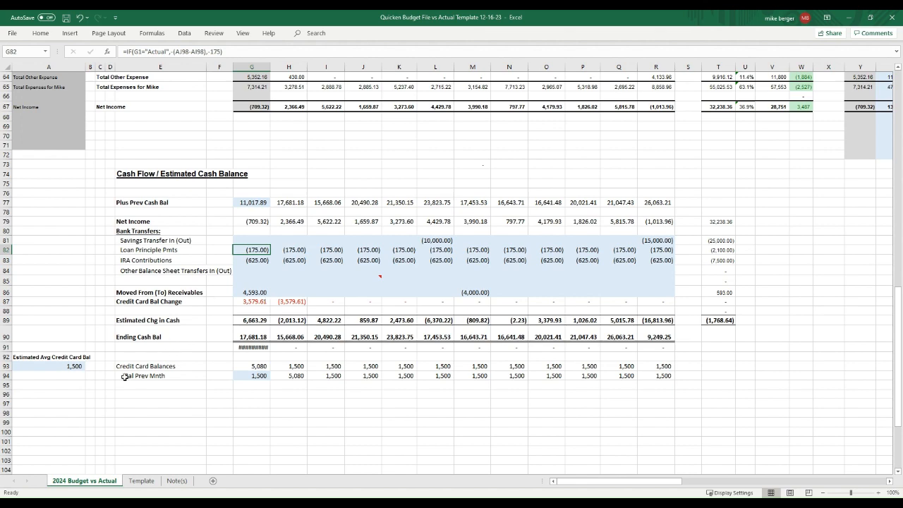
scroll(124, 377, "up", 12)
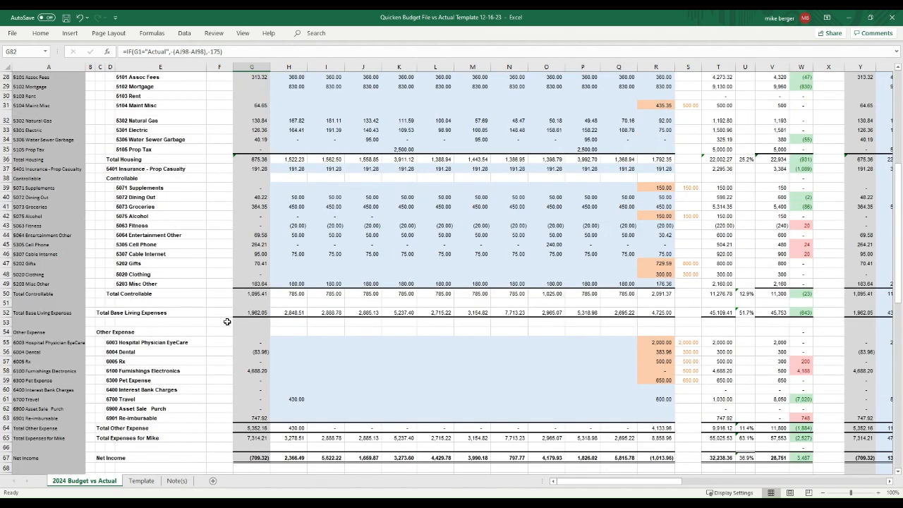
scroll(227, 321, "up", 2)
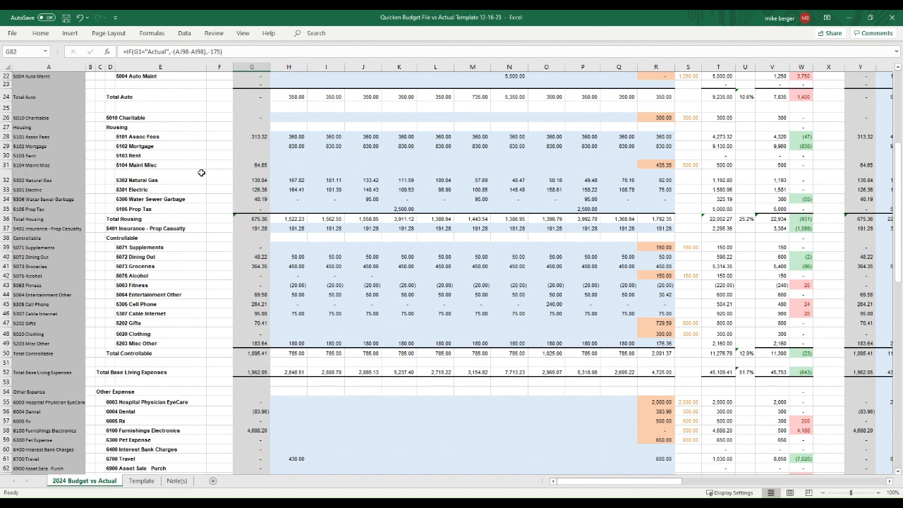
scroll(205, 219, "up", 1)
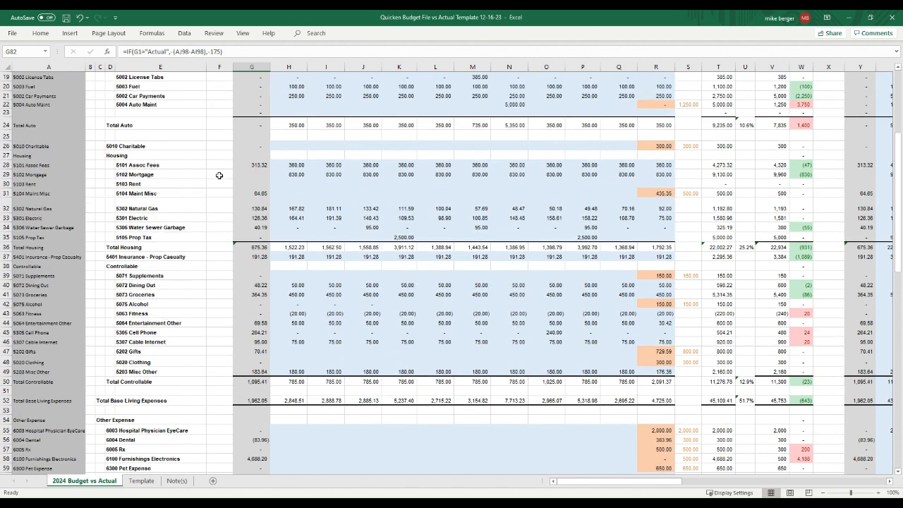
left_click(8, 175)
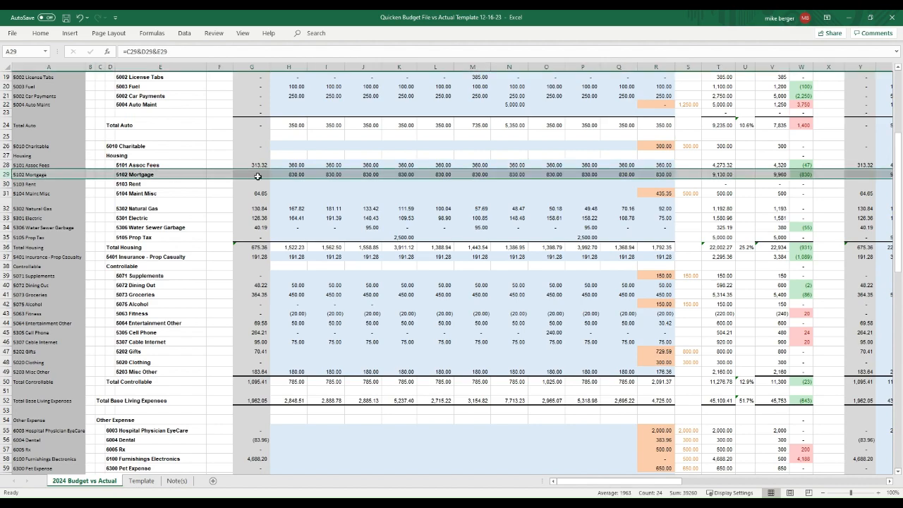
left_click(298, 175)
scroll(318, 274, "down", 5)
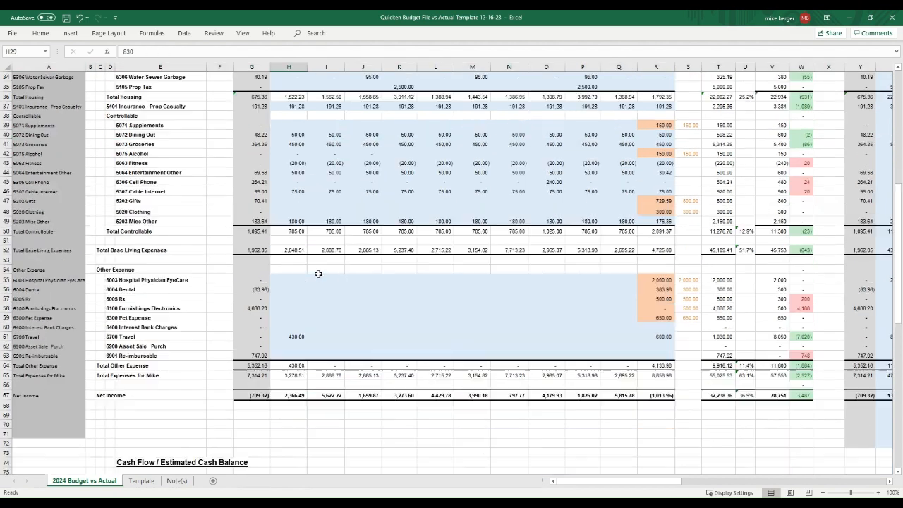
scroll(318, 273, "down", 6)
scroll(318, 273, "down", 1)
scroll(322, 258, "up", 5)
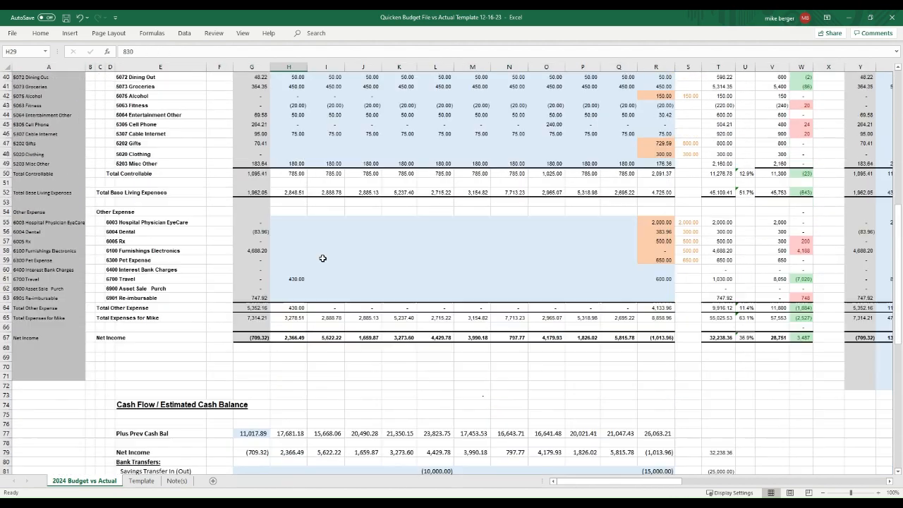
scroll(322, 258, "up", 7)
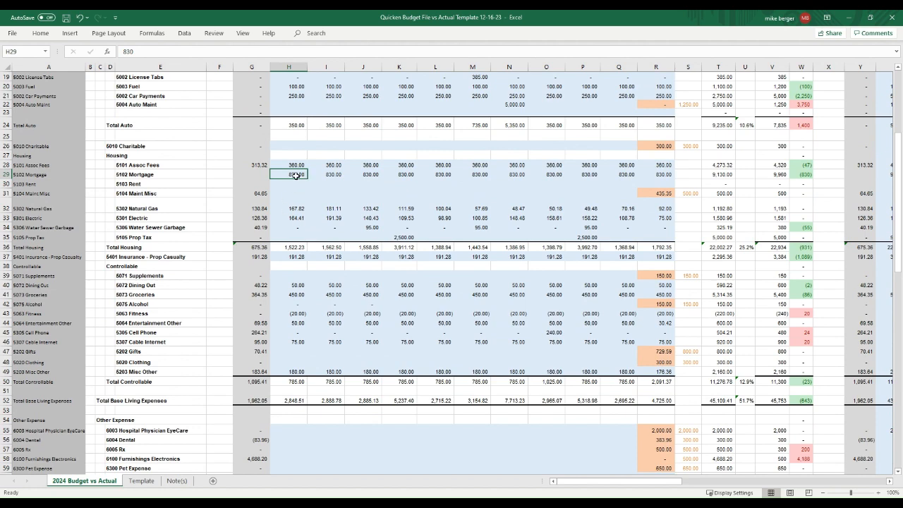
scroll(300, 202, "down", 12)
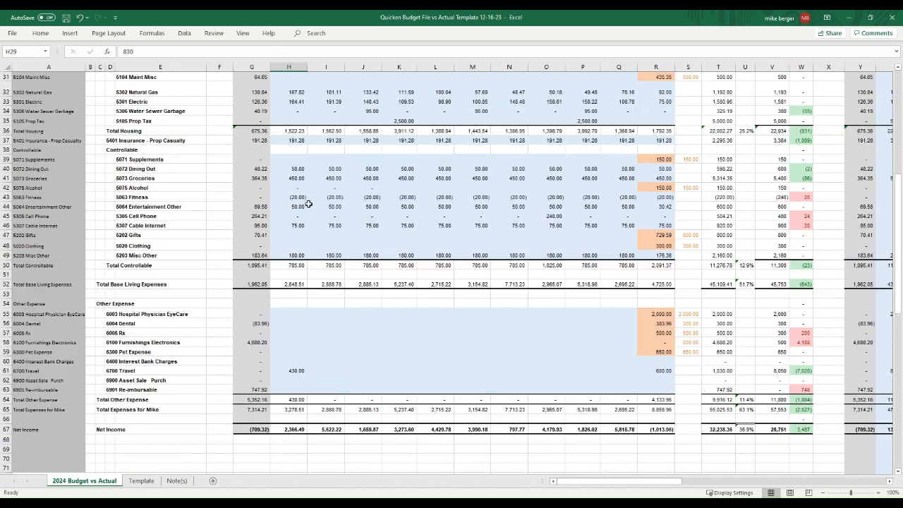
scroll(328, 246, "down", 3)
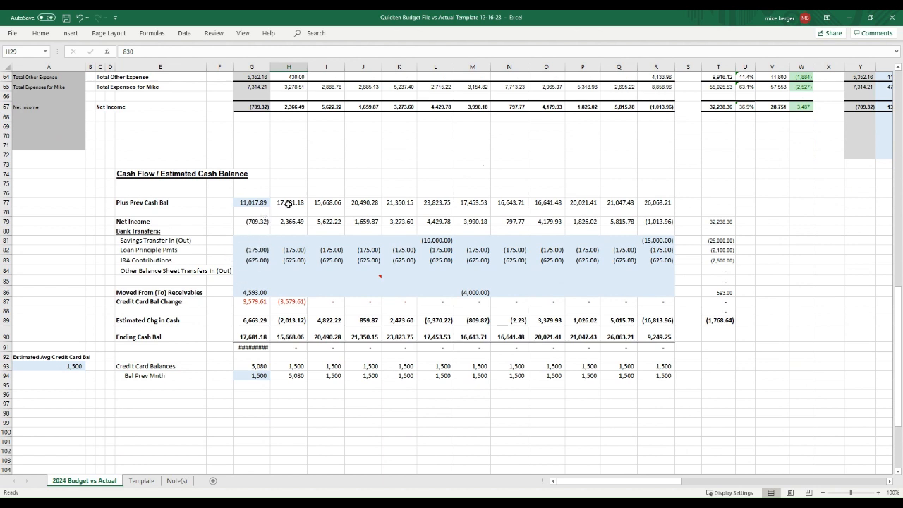
left_click(261, 251)
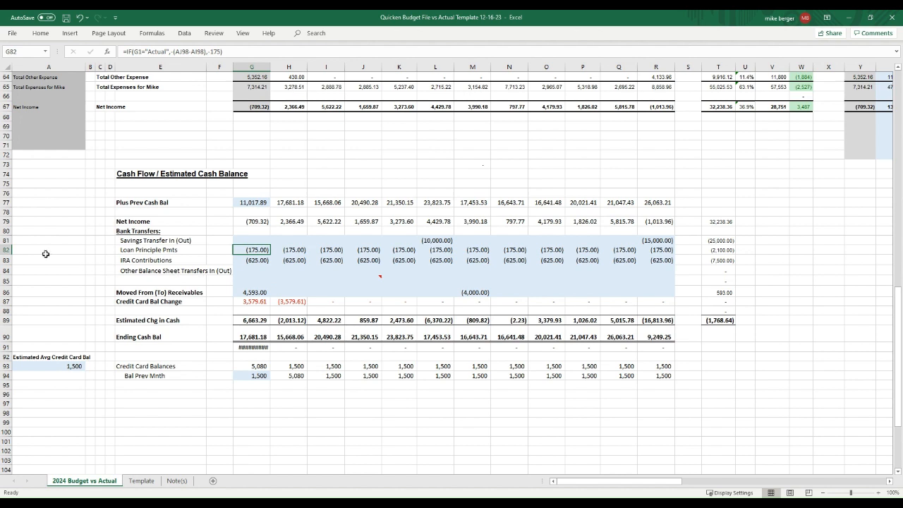
left_click(8, 250)
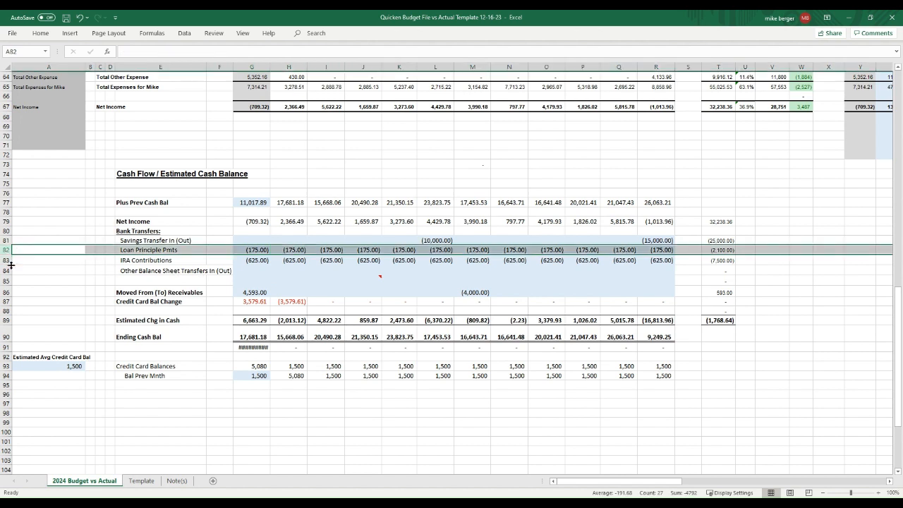
left_click(9, 260)
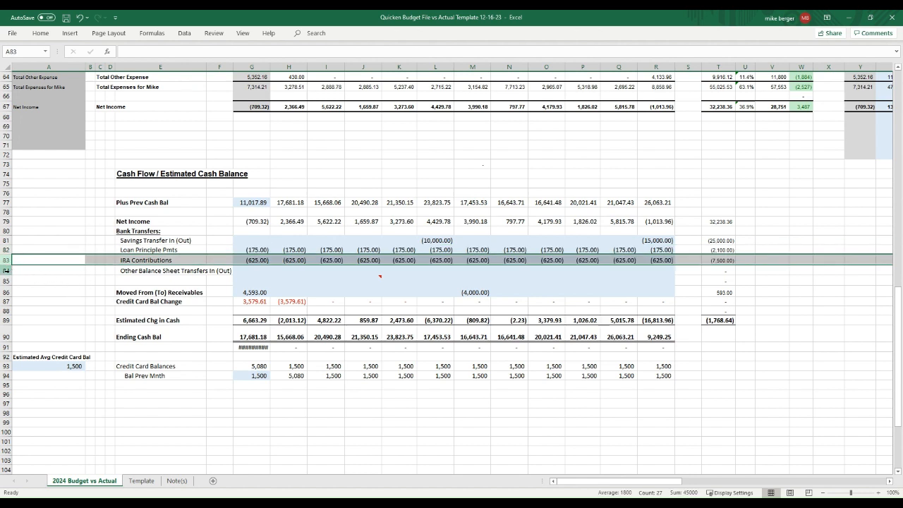
left_click(128, 301)
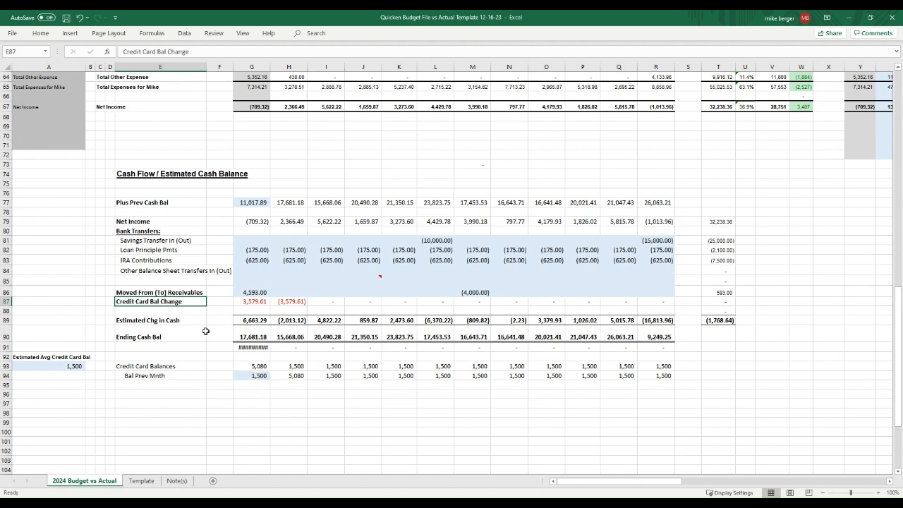
left_click(258, 376)
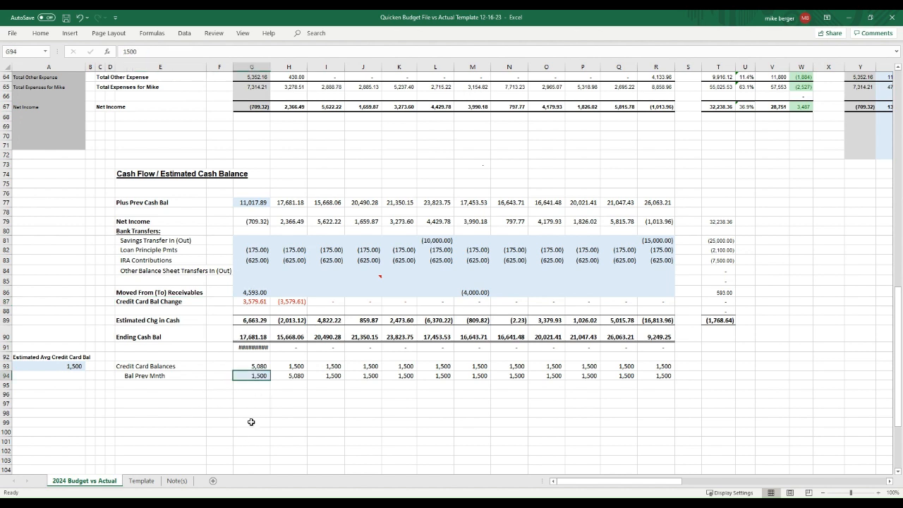
left_click(258, 366)
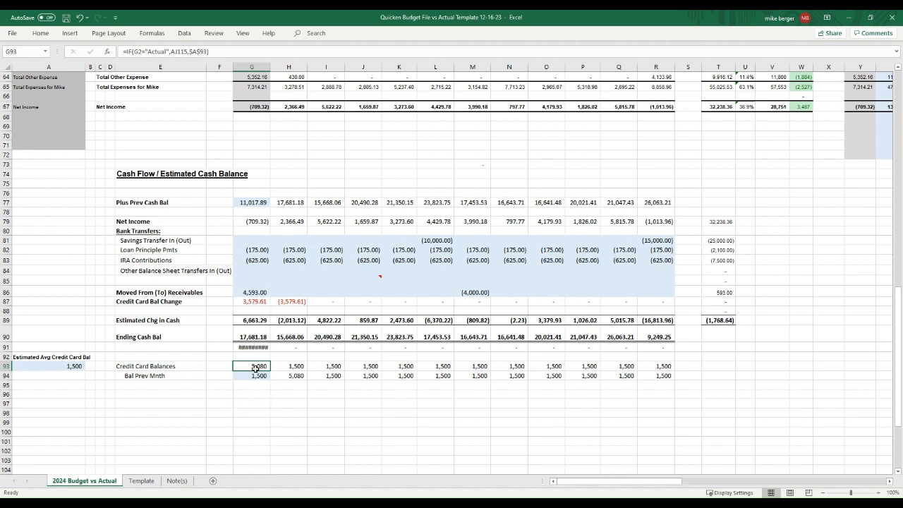
left_click(251, 301)
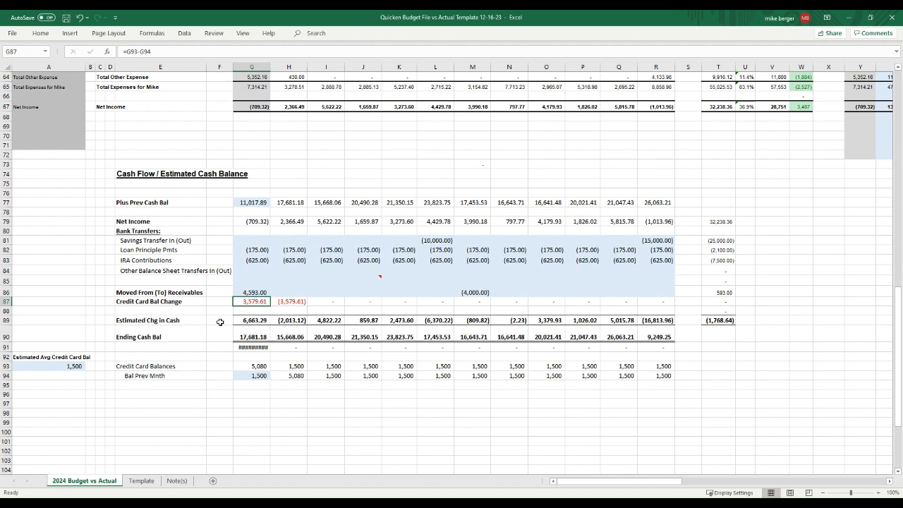
left_click(247, 320)
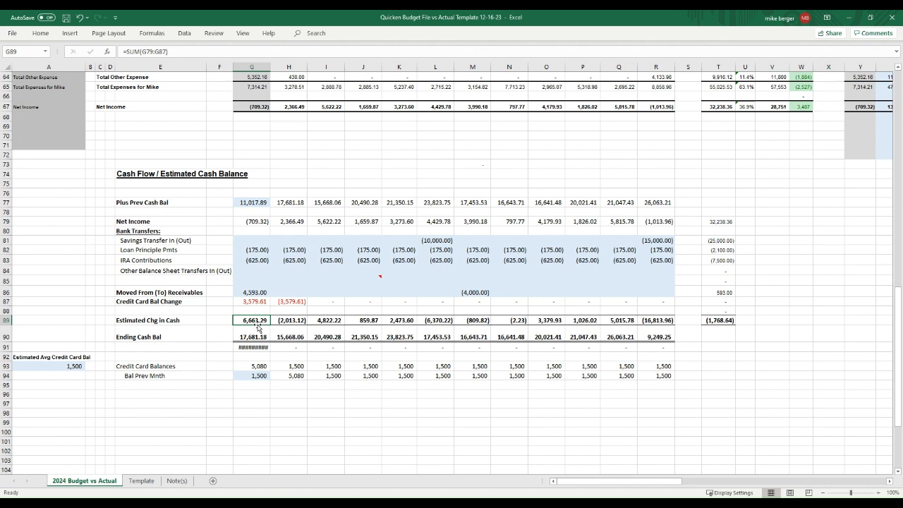
left_click(258, 340)
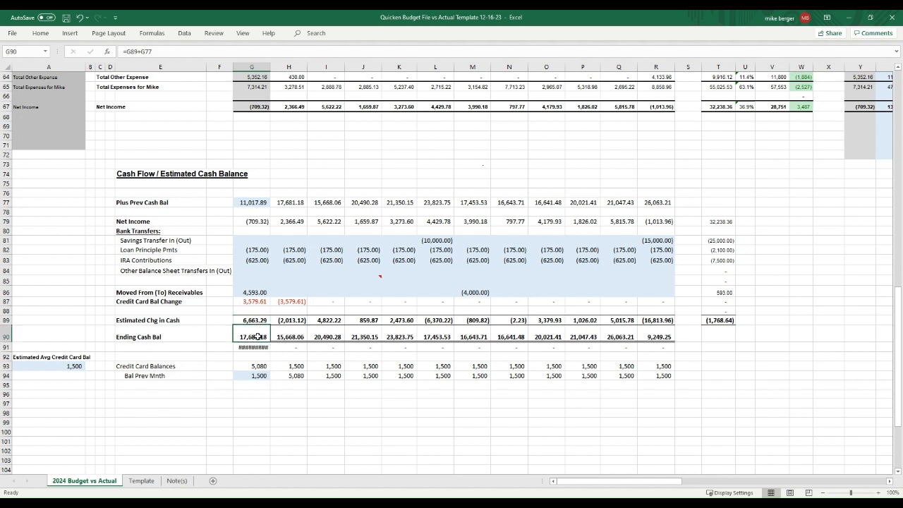
left_click_drag(258, 337, 659, 337)
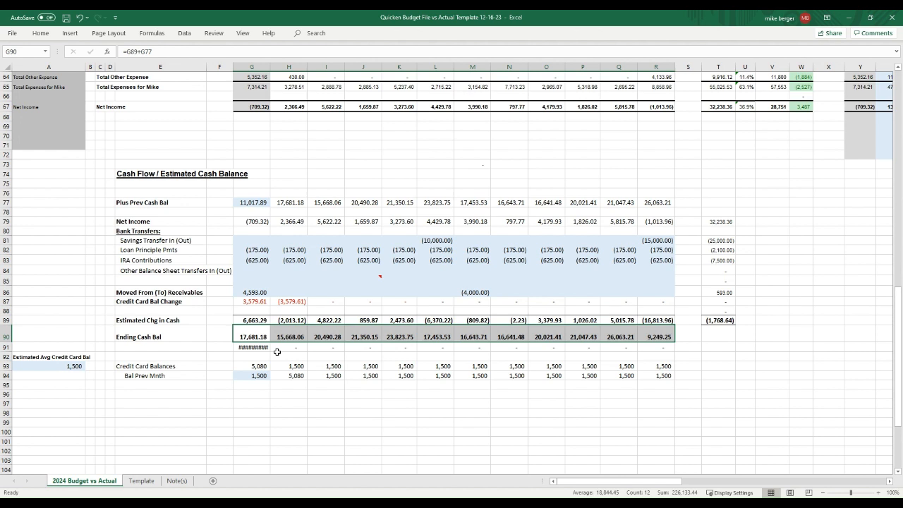
left_click(253, 347)
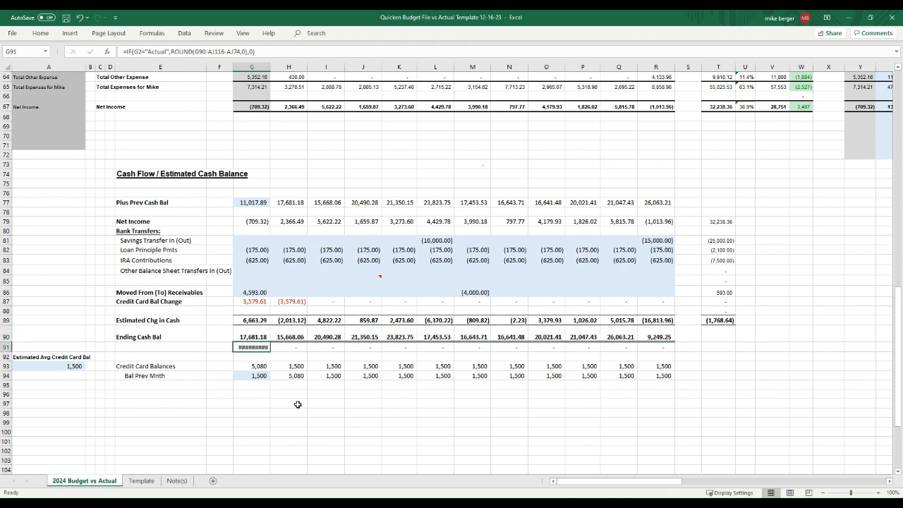
left_click(255, 382)
left_click(256, 359)
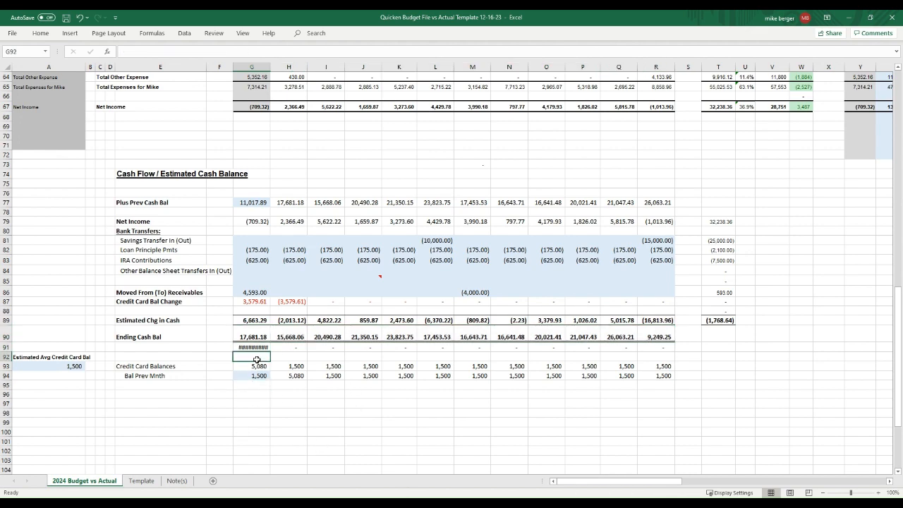
left_click(254, 346)
scroll(267, 306, "up", 4)
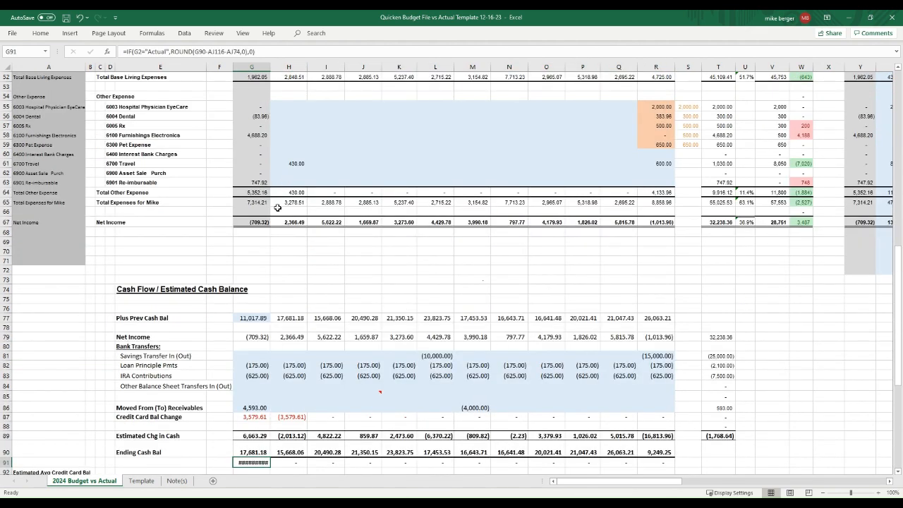
scroll(278, 208, "up", 17)
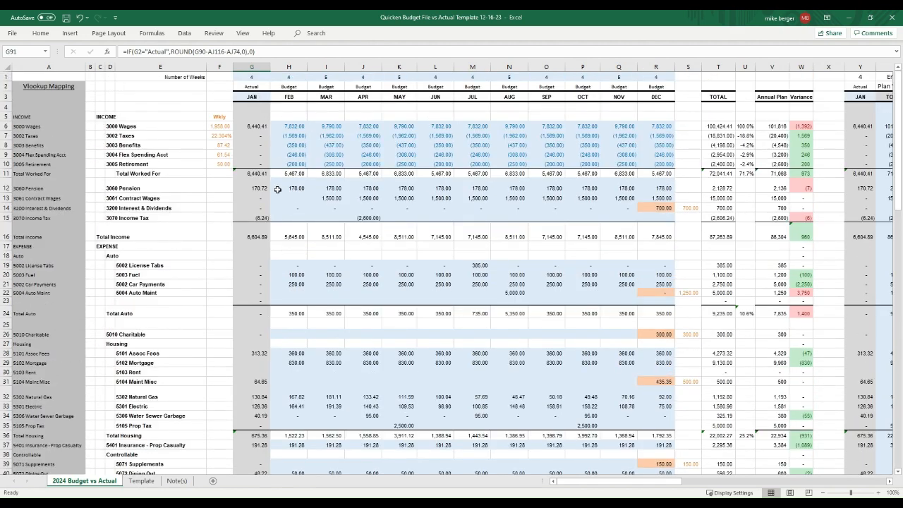
scroll(277, 189, "down", 20)
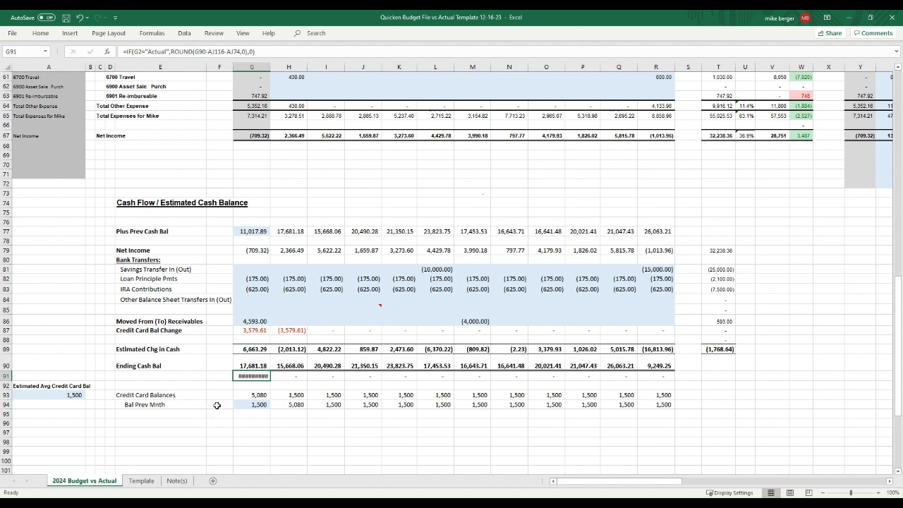
left_click(266, 396)
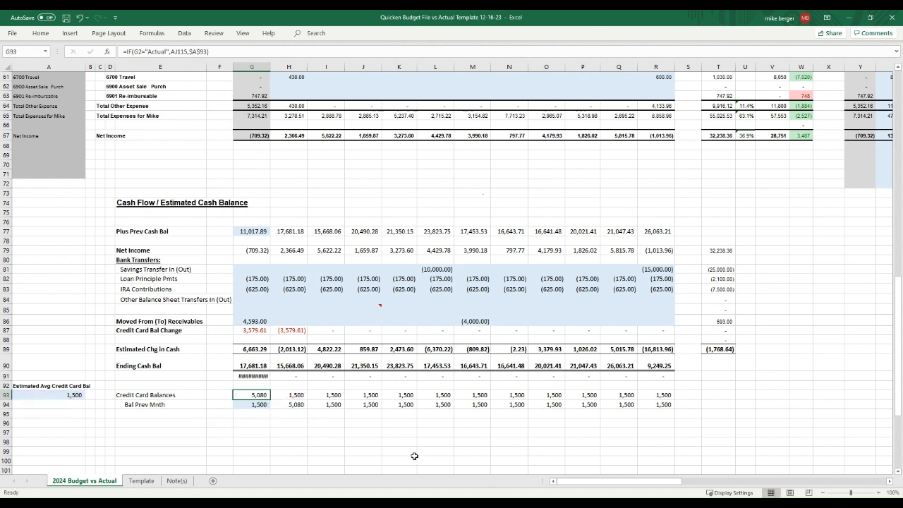
key("F2")
left_click_drag(650, 489, 761, 490)
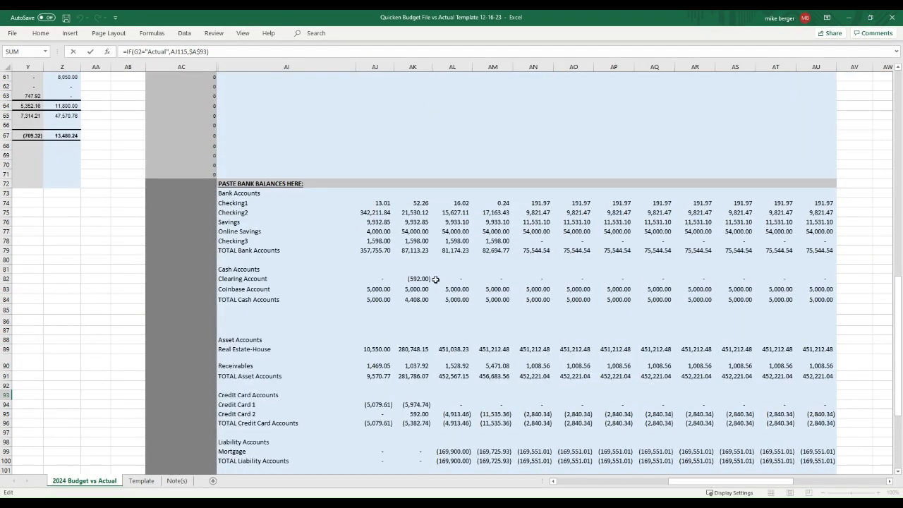
scroll(445, 287, "down", 5)
scroll(445, 287, "up", 2)
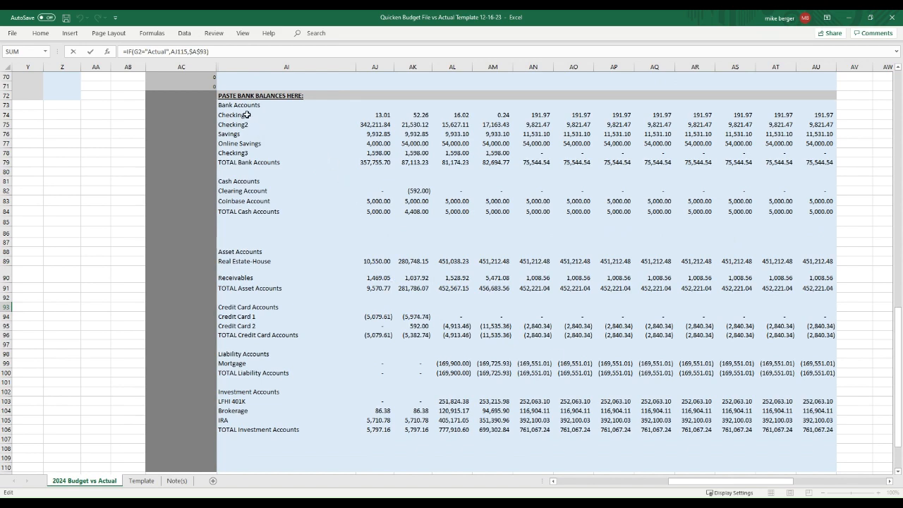
scroll(276, 329, "down", 5)
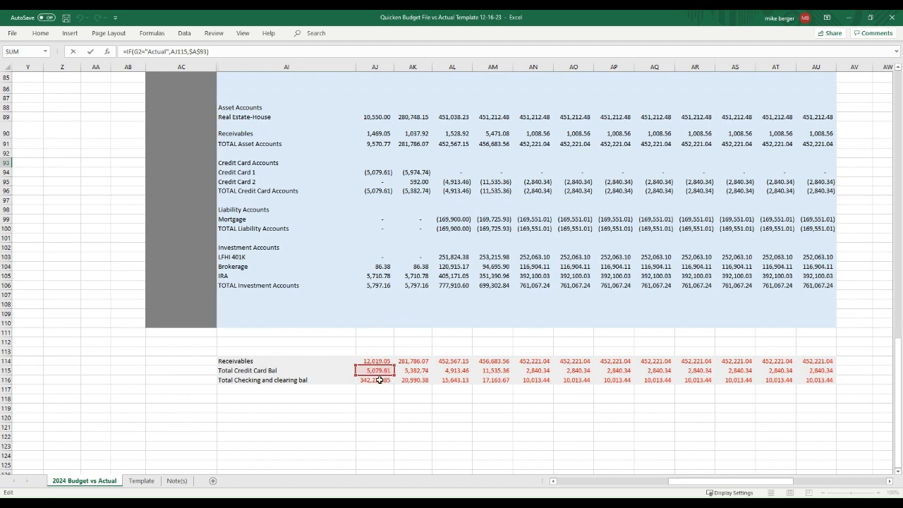
left_click_drag(722, 482, 635, 485)
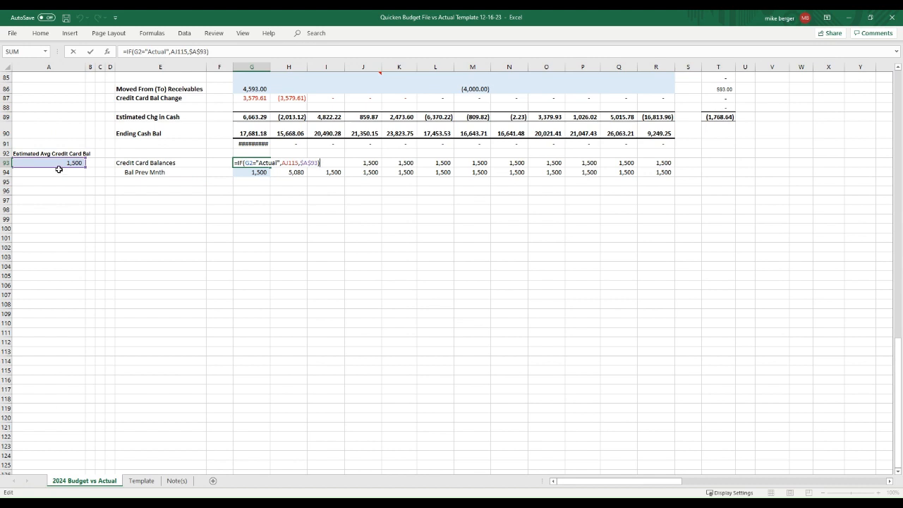
key("ctrl+Return")
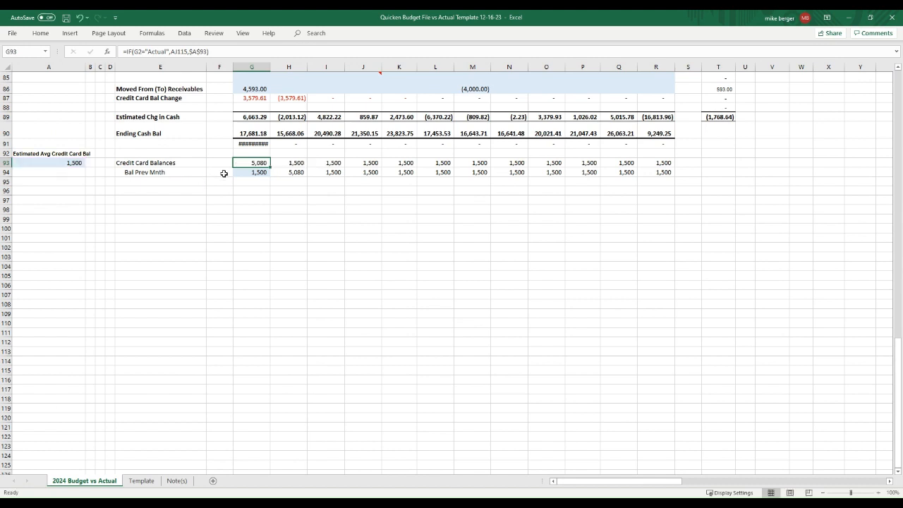
left_click(72, 162)
left_click(292, 162)
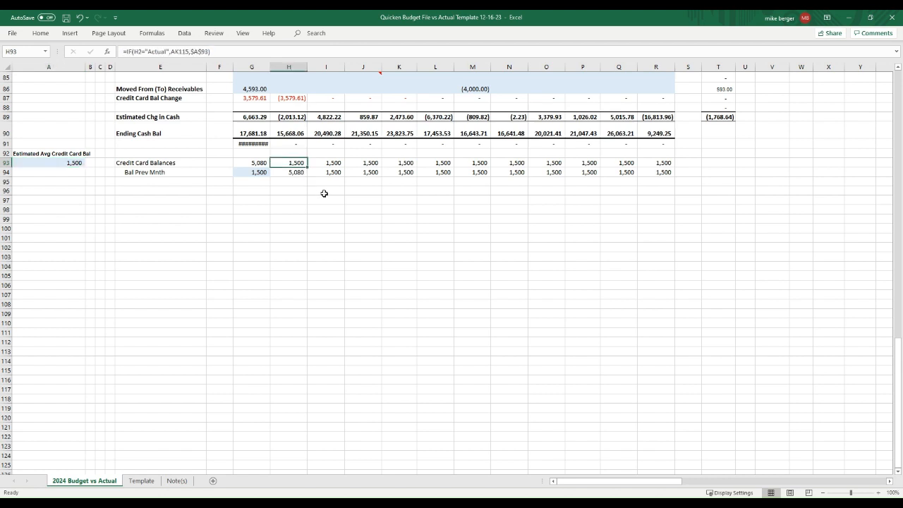
left_click(294, 172)
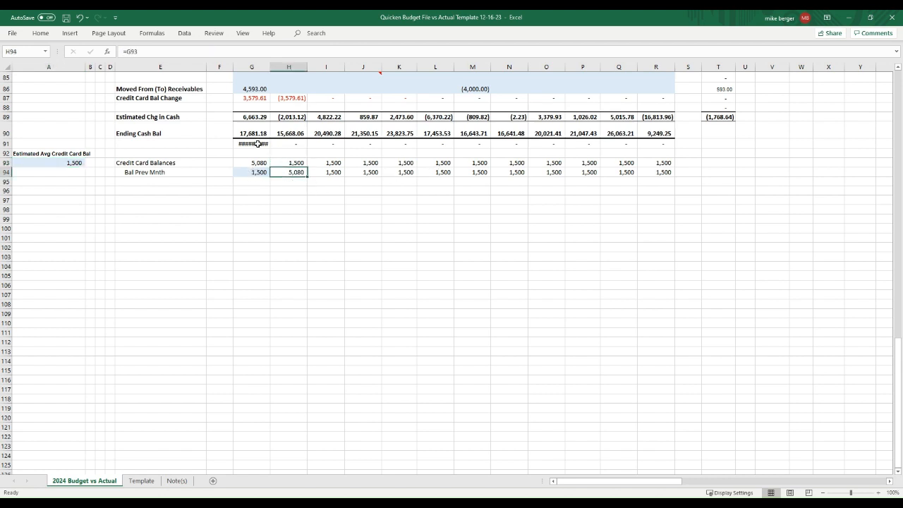
left_click(258, 143)
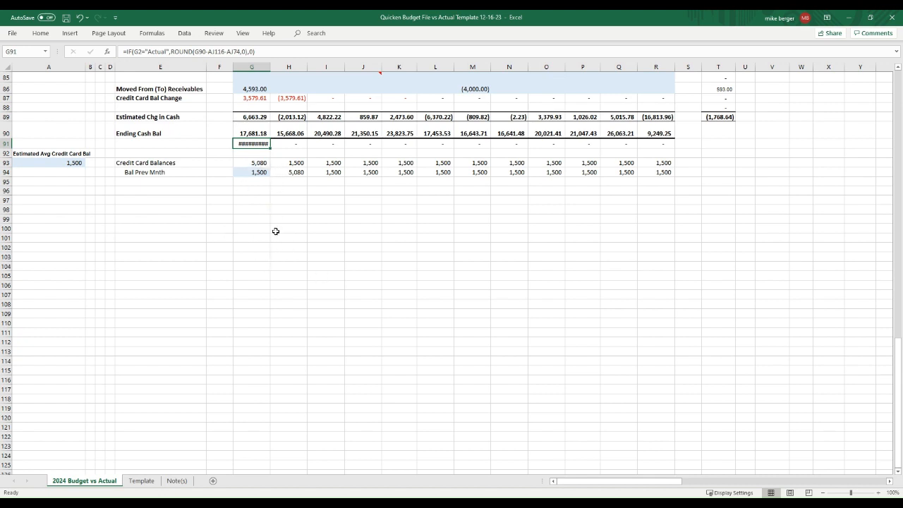
Step: Trace the G91 JAN cash-check formula to row 116's Total Checking balance, then return to A1
key("F2")
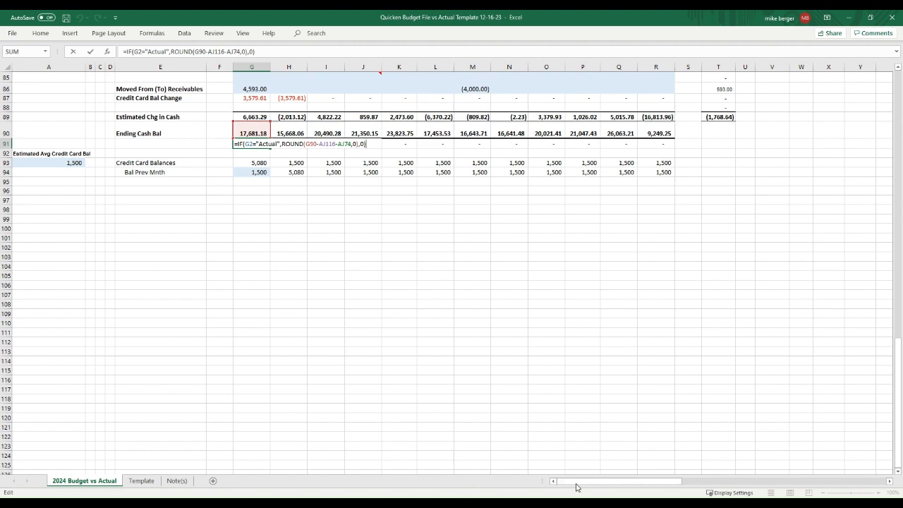
left_click_drag(577, 486, 651, 486)
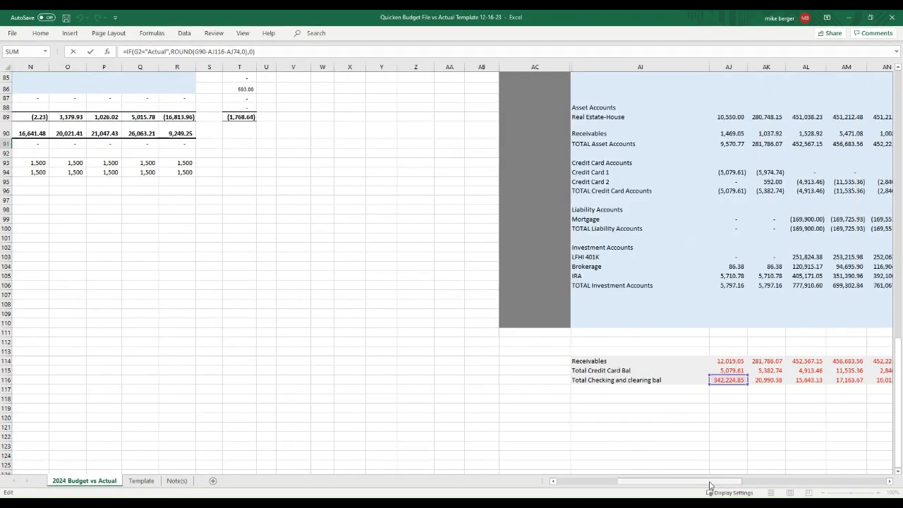
left_click_drag(709, 485, 649, 487)
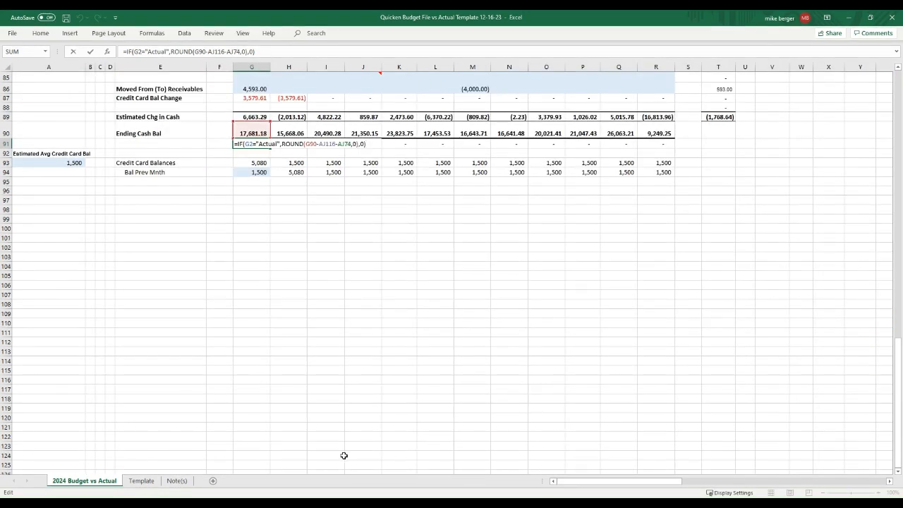
key("ctrl+Return")
left_click(248, 226)
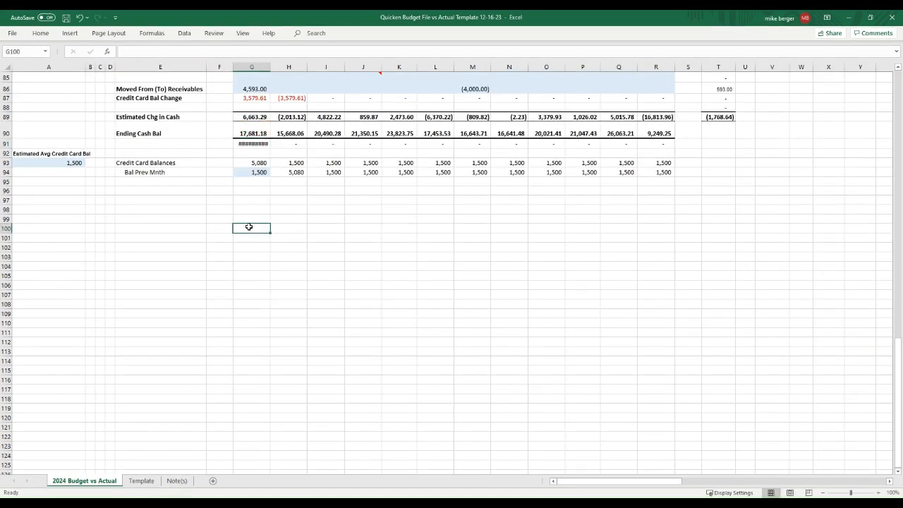
key("ctrl+Home")
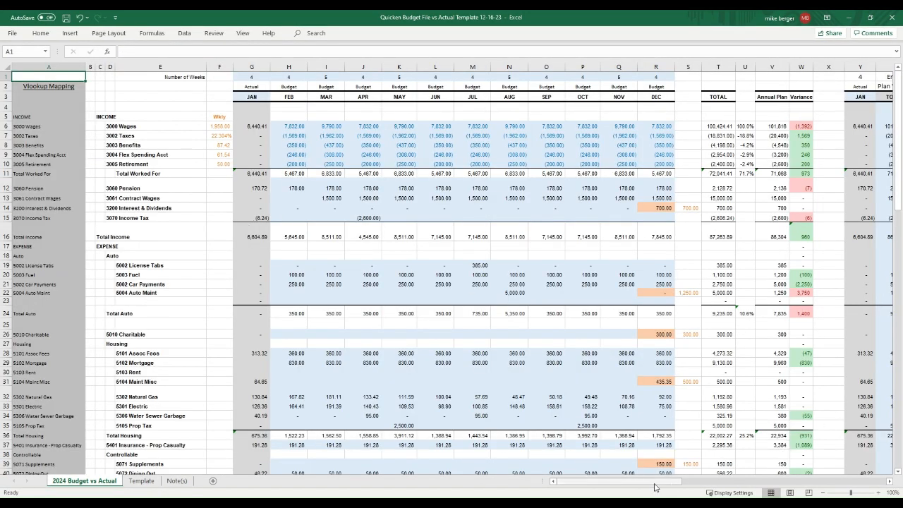